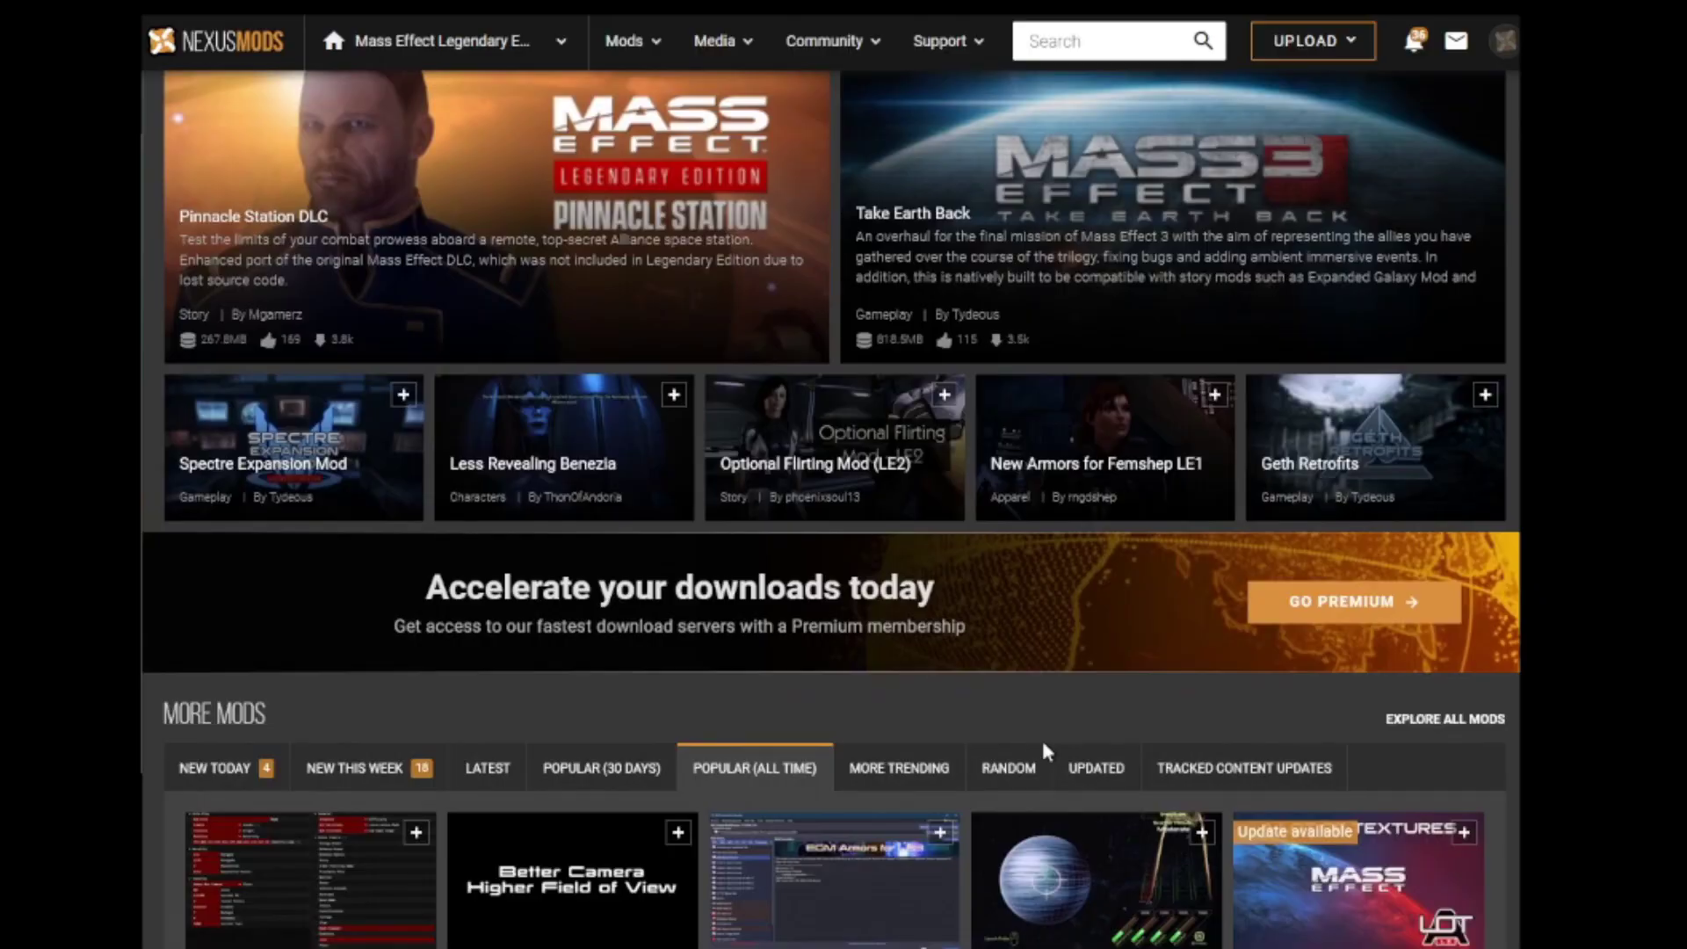
- Browse the all-time popular Mass Effect Legendary Edition mods on Nexus Mods and read the ME3Tweaks Mod Manager page's description and installation instructions
{"action": "scroll", "coordinate": [1046, 751], "scroll_direction": "down", "scroll_amount": 9}
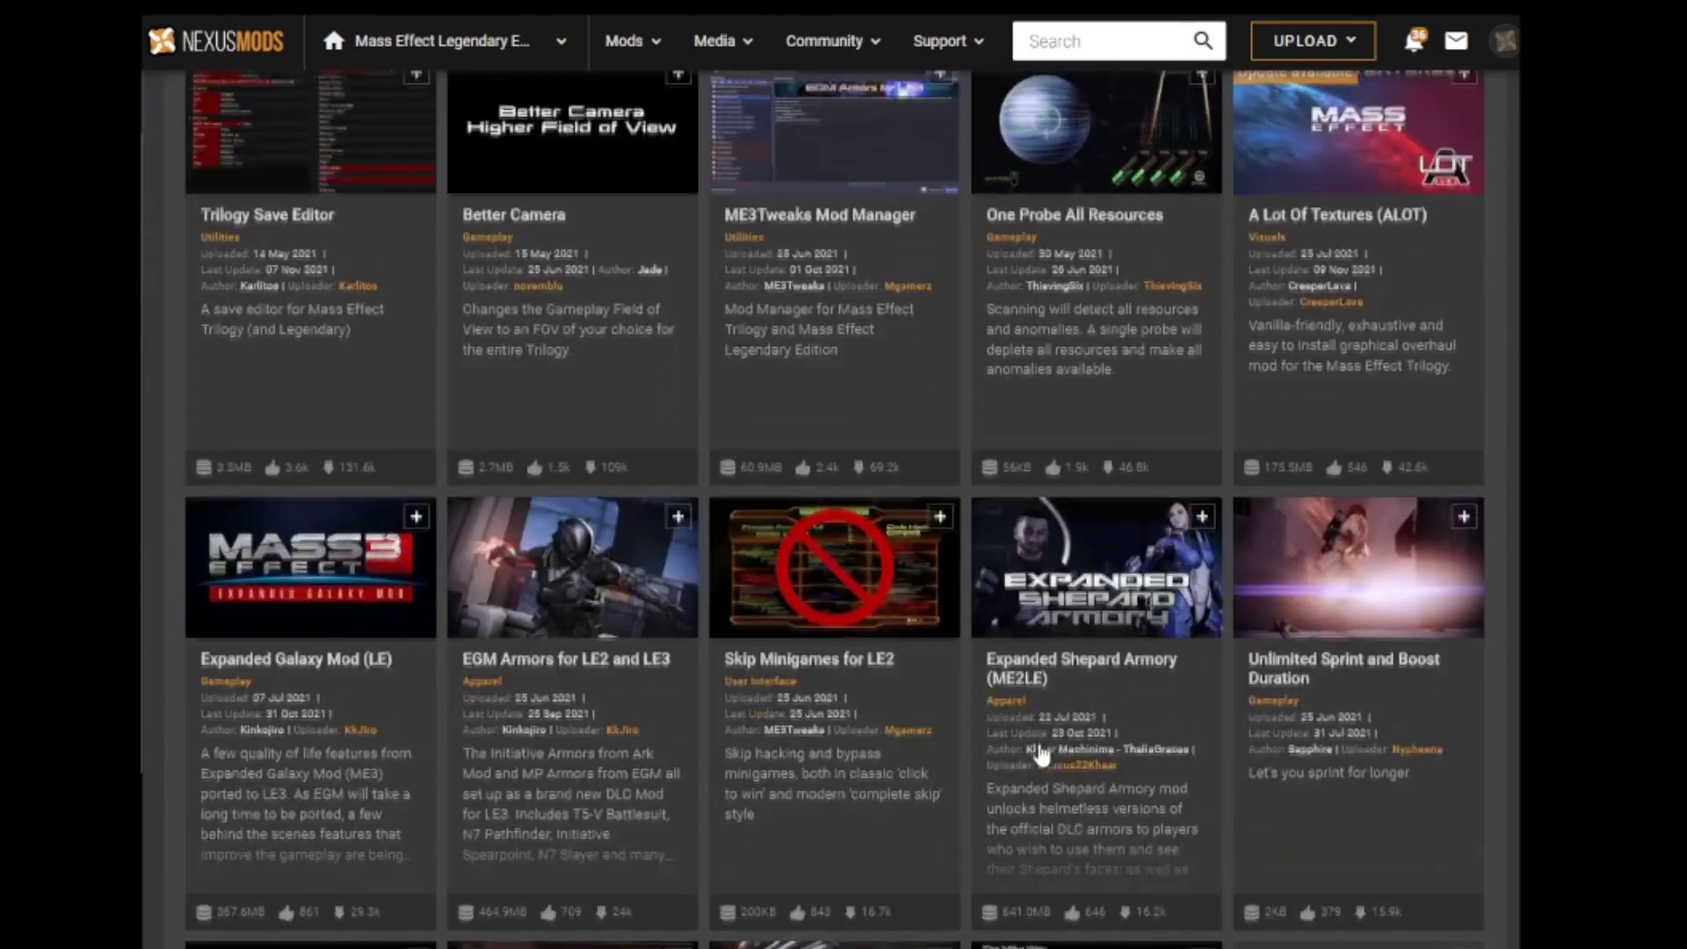
{"action": "scroll", "coordinate": [1040, 754], "scroll_direction": "up", "scroll_amount": 1}
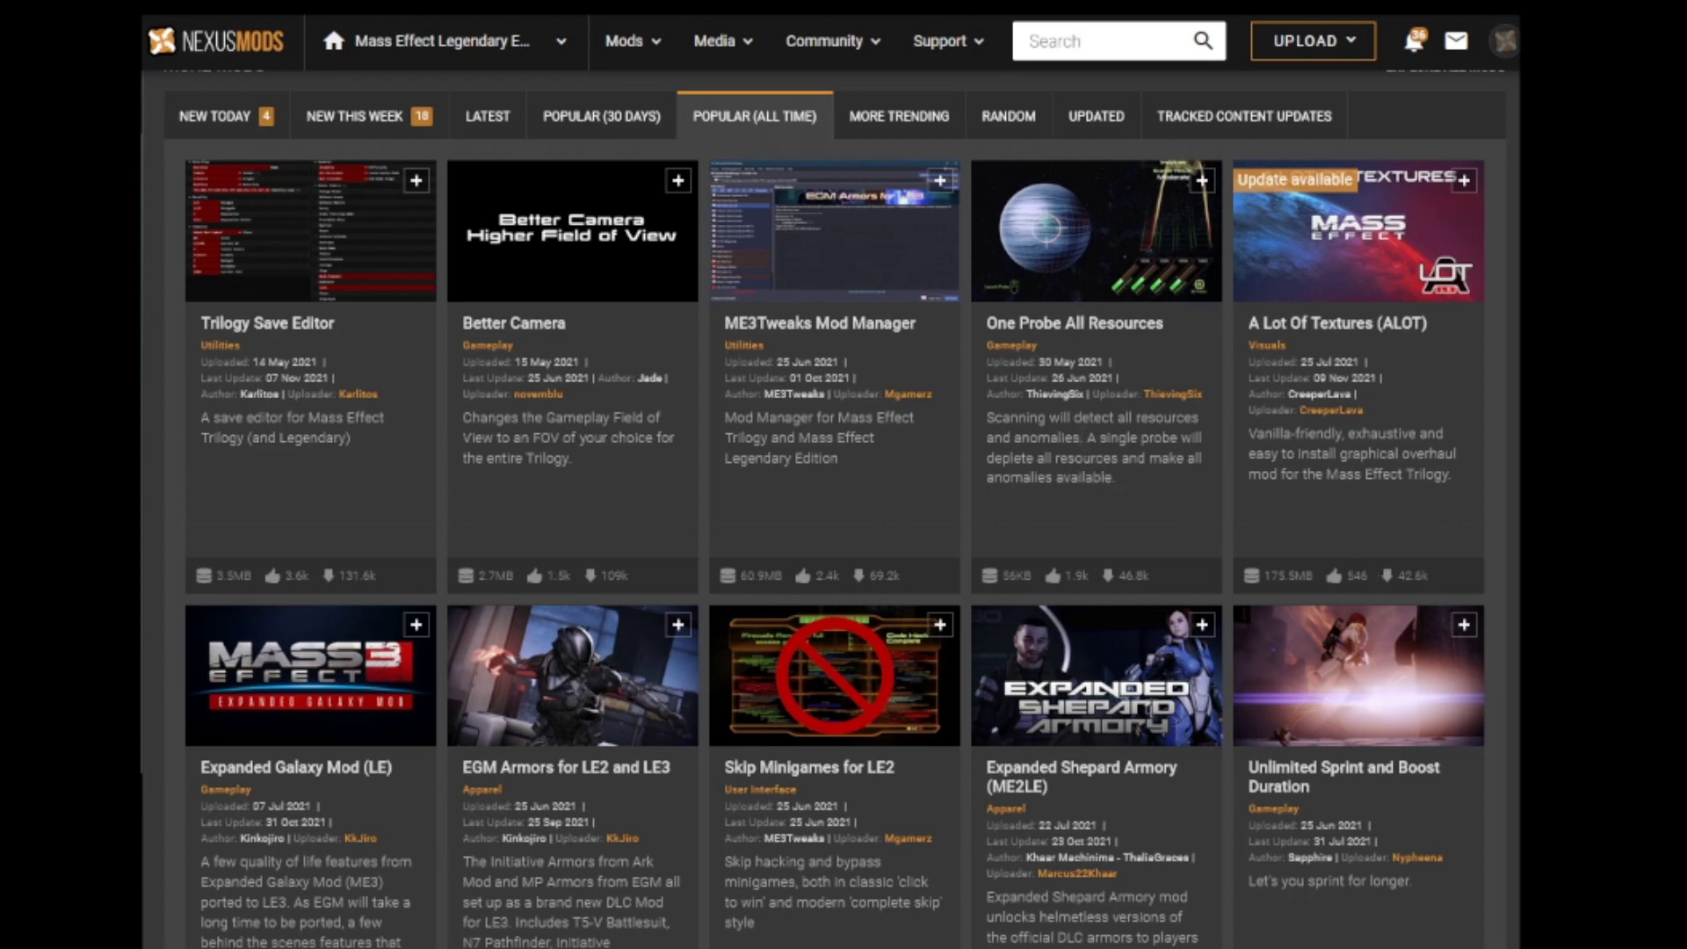
{"action": "scroll", "coordinate": [1095, 448], "scroll_direction": "down", "scroll_amount": 1}
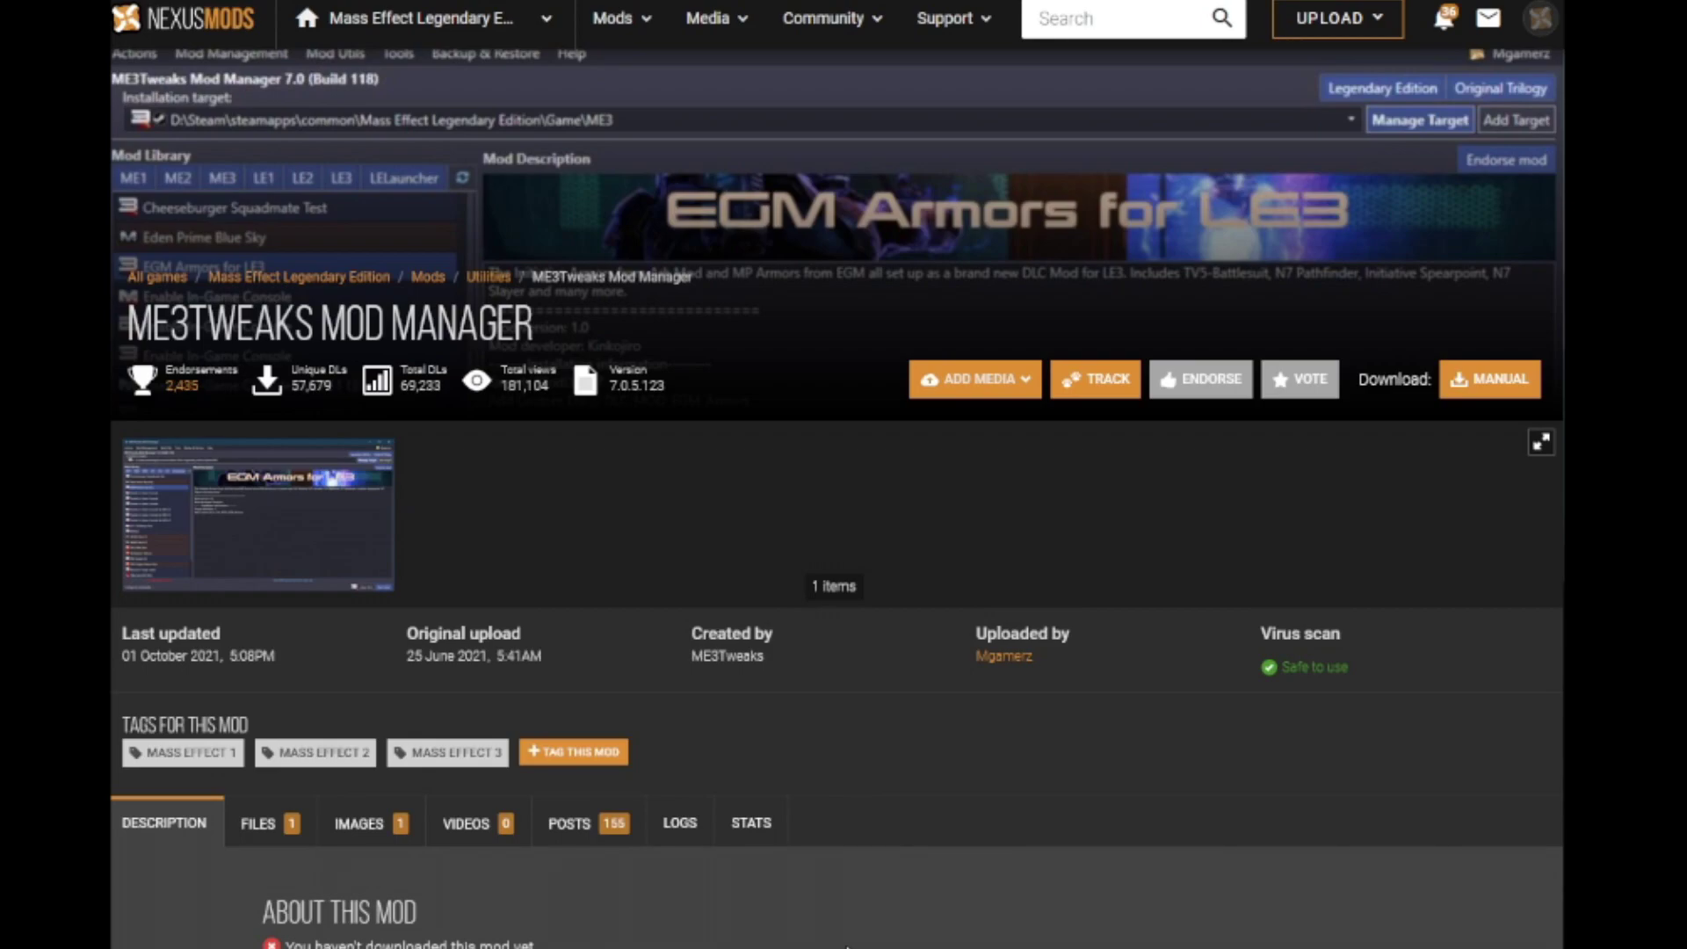
{"action": "scroll", "coordinate": [846, 946], "scroll_direction": "down", "scroll_amount": 12}
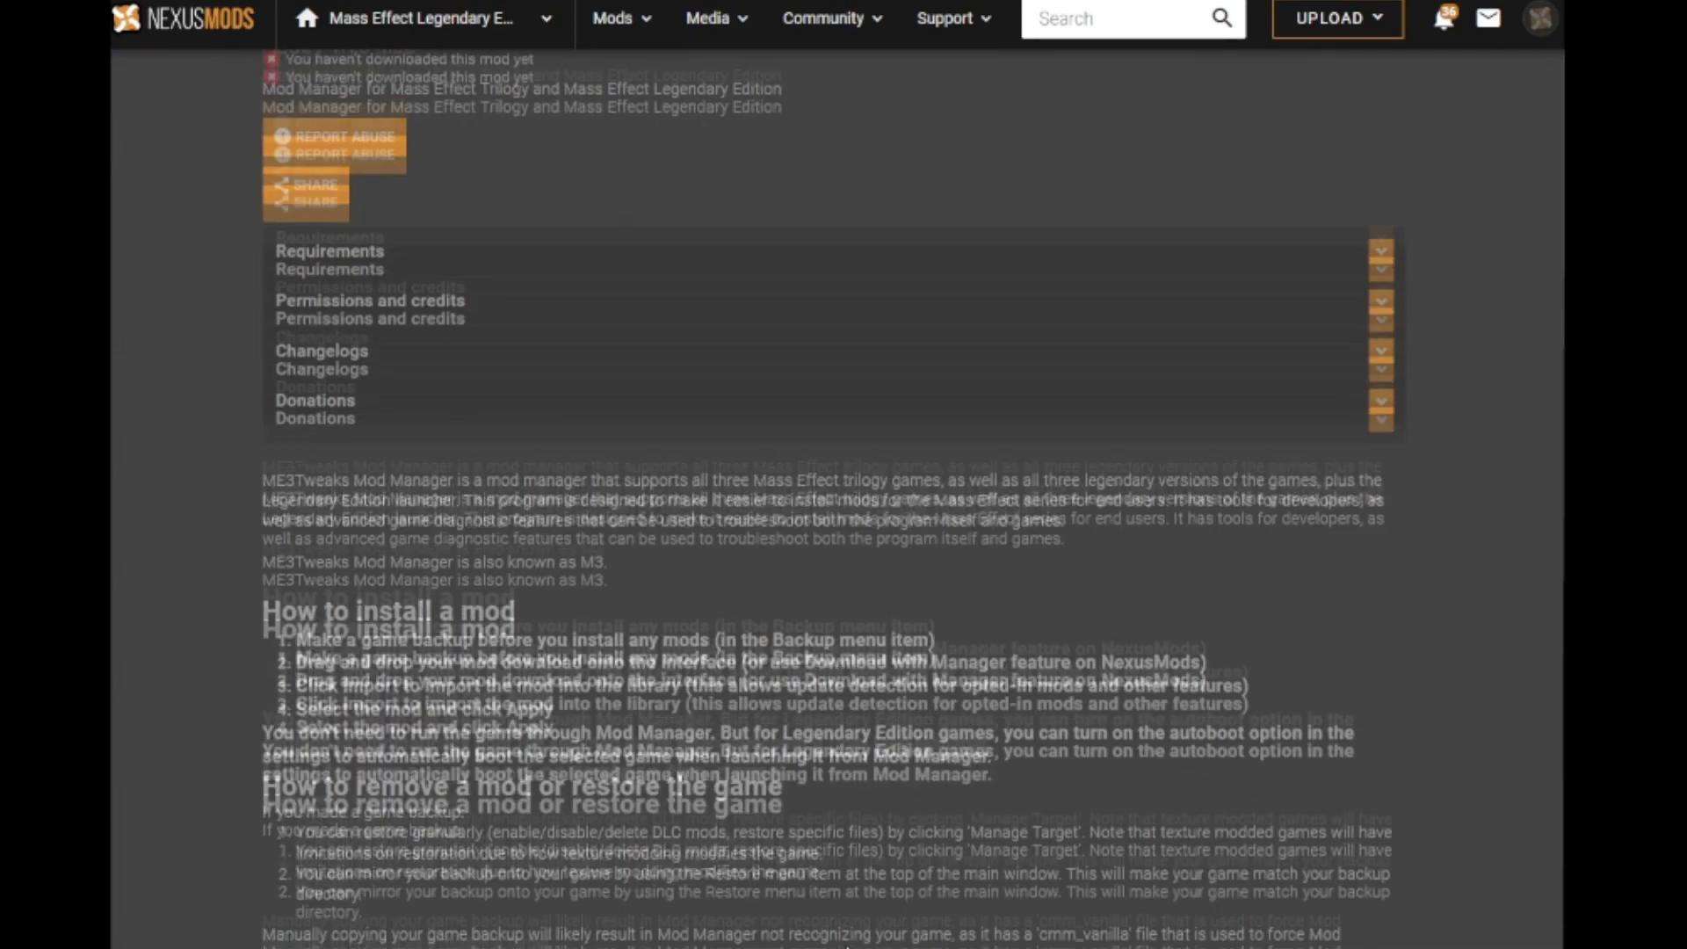
{"action": "scroll", "coordinate": [848, 938], "scroll_direction": "down", "scroll_amount": 4}
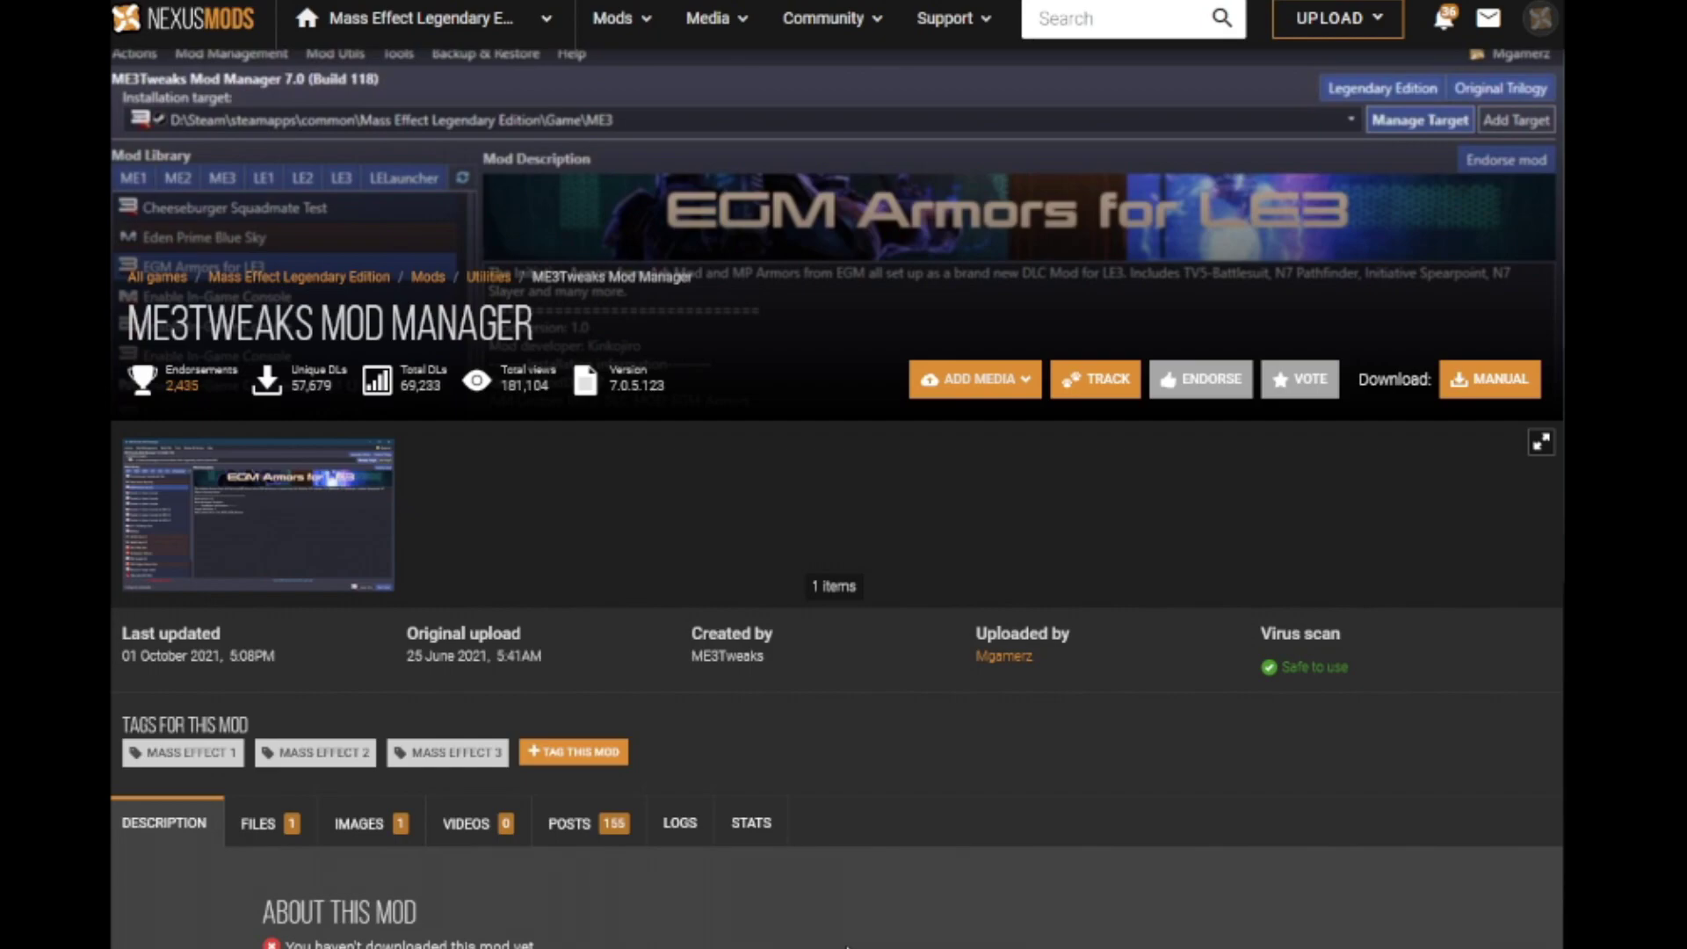
{"action": "scroll", "coordinate": [836, 528], "scroll_direction": "down", "scroll_amount": 7}
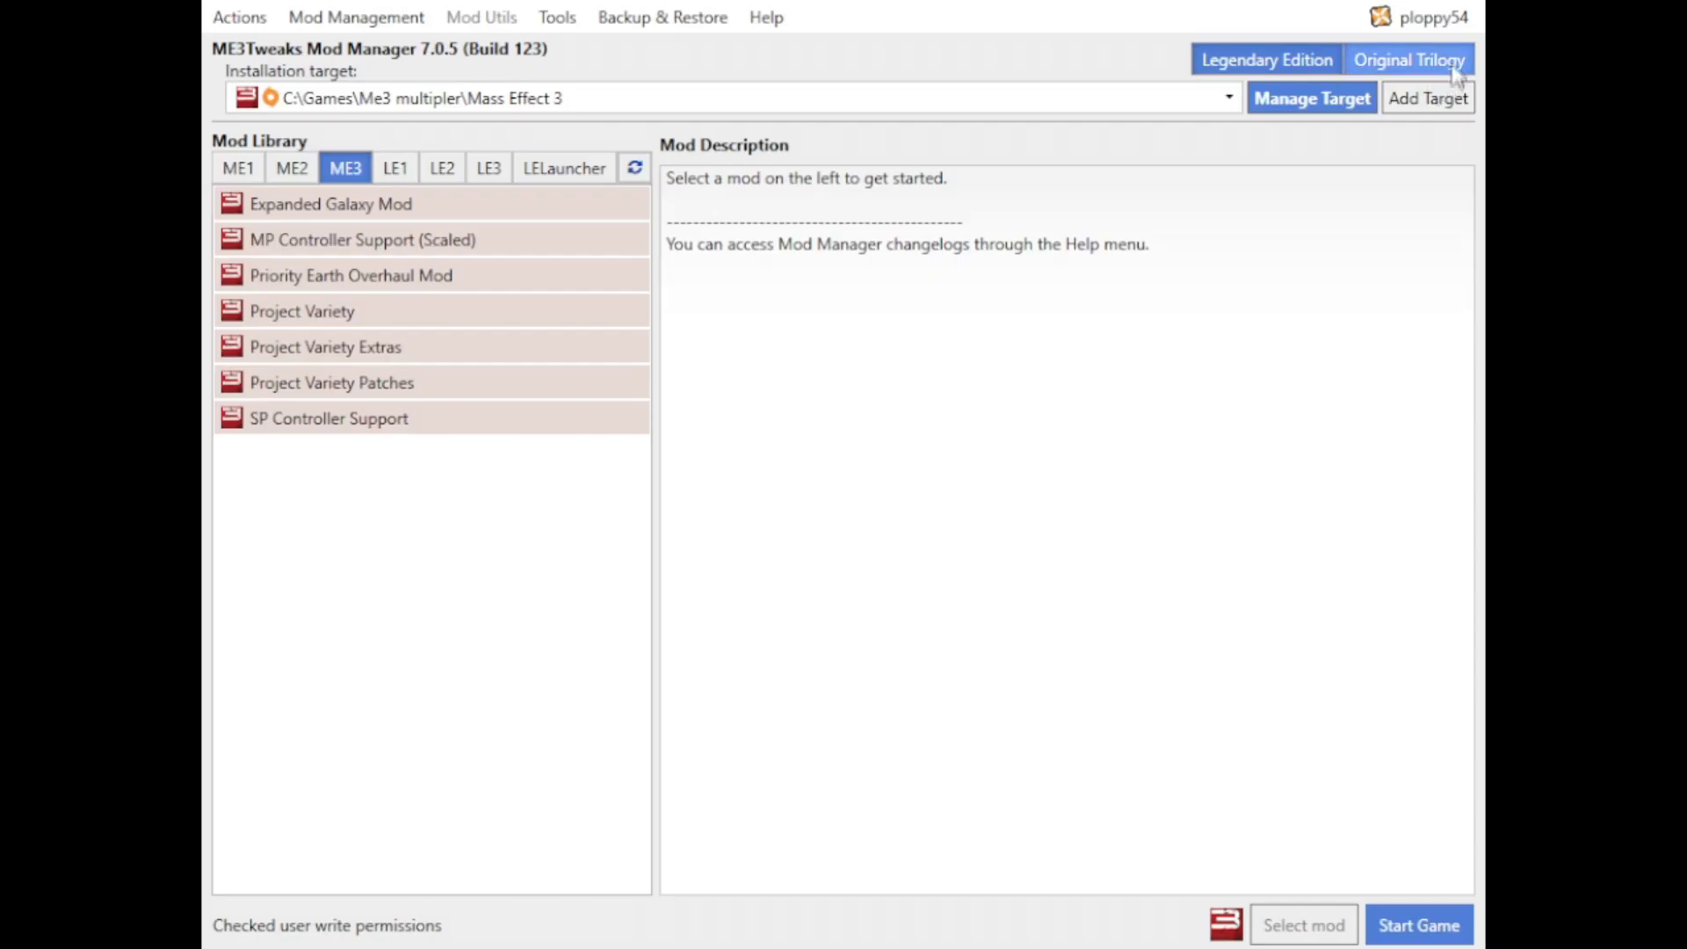
- In ME3Tweaks Mod Manager, switch to the Legendary Edition games and start a backup of the Mass Effect Legendary Edition Launcher
{"action": "left_click", "coordinate": [1267, 60]}
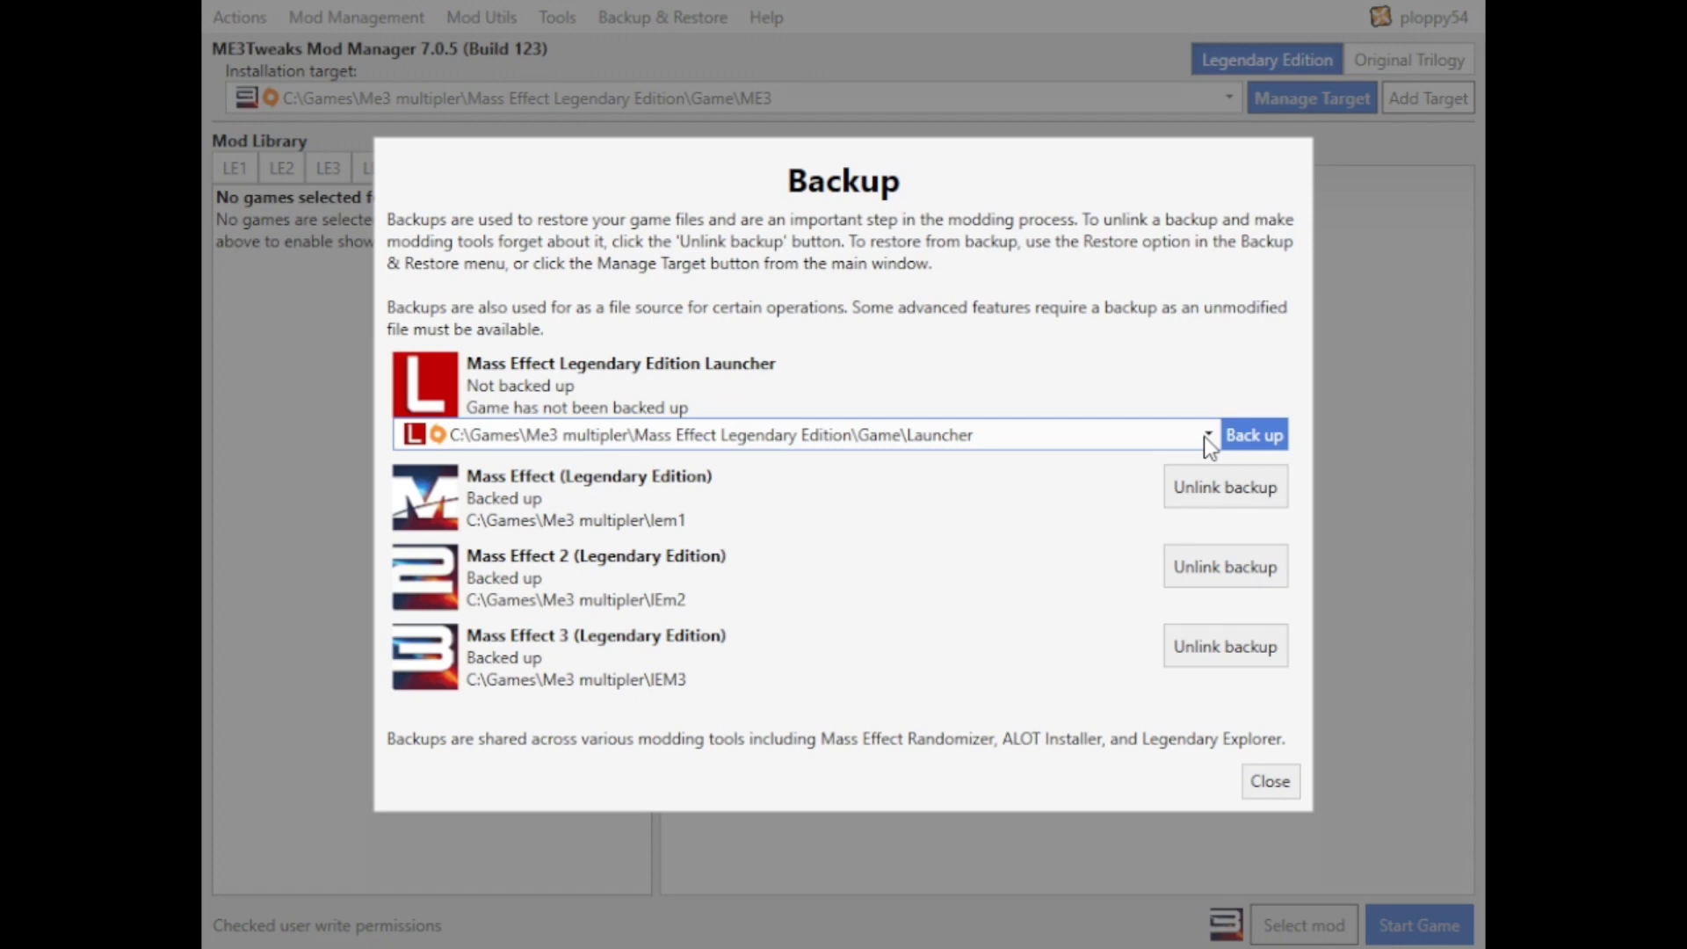
{"action": "left_click", "coordinate": [1268, 435]}
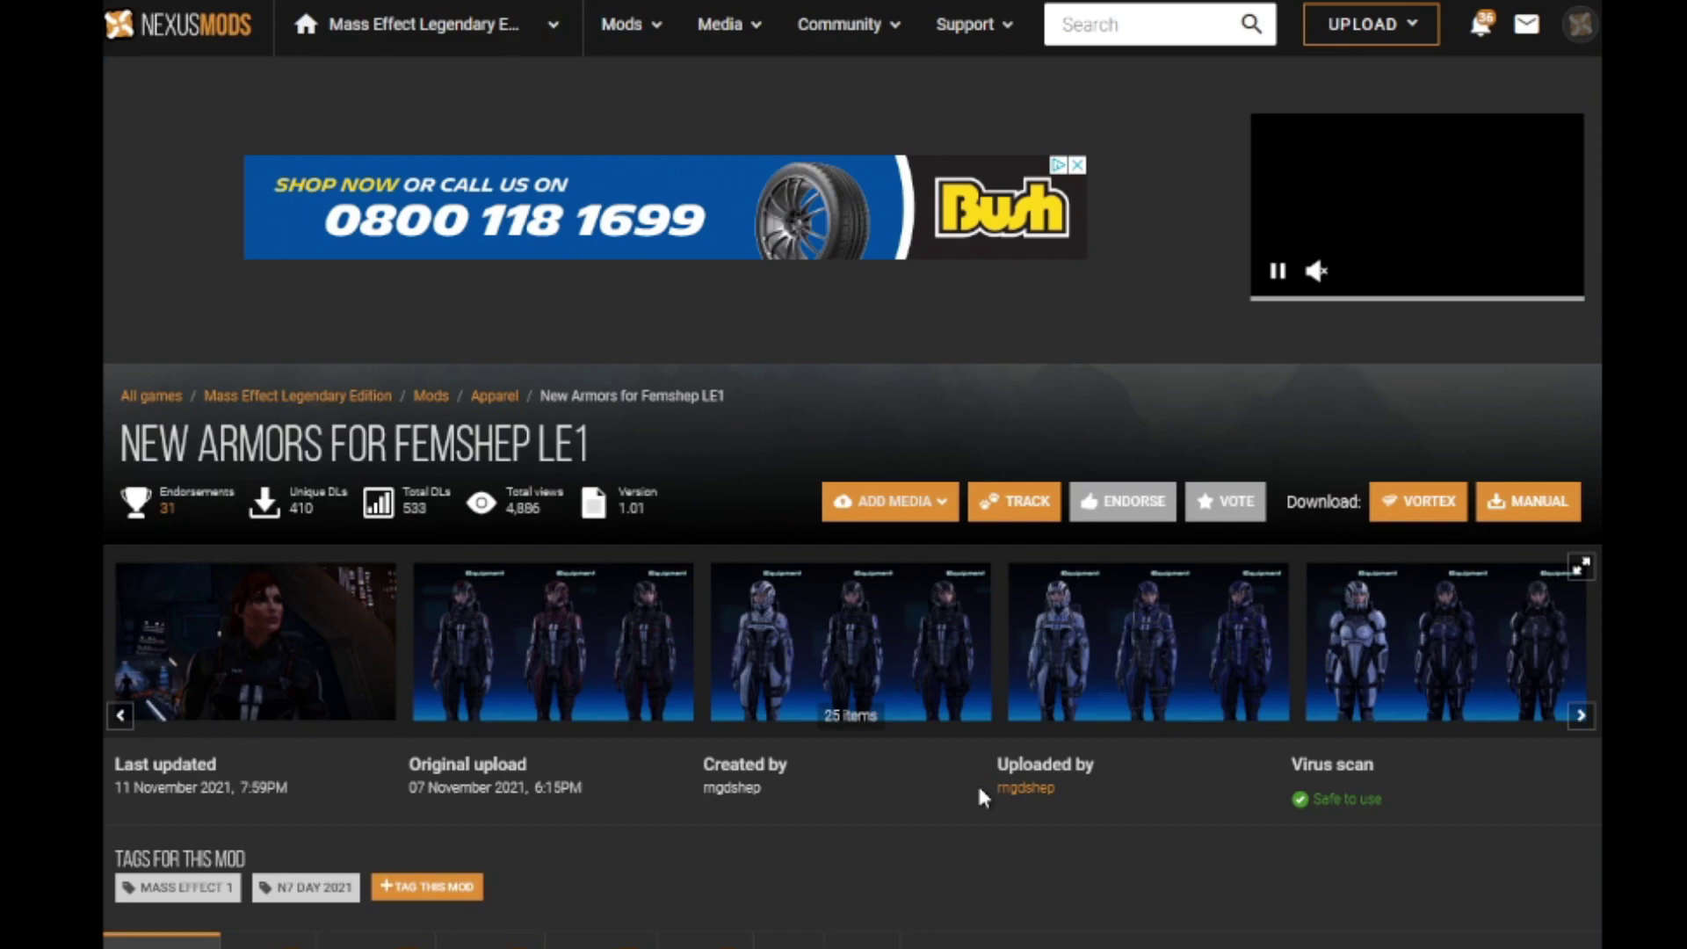
- On Nexus Mods, examine the New Armors for Femshep LE1 armor images, texture options, installation instructions and compatibility notes
{"action": "scroll", "coordinate": [600, 452], "scroll_direction": "down", "scroll_amount": 3}
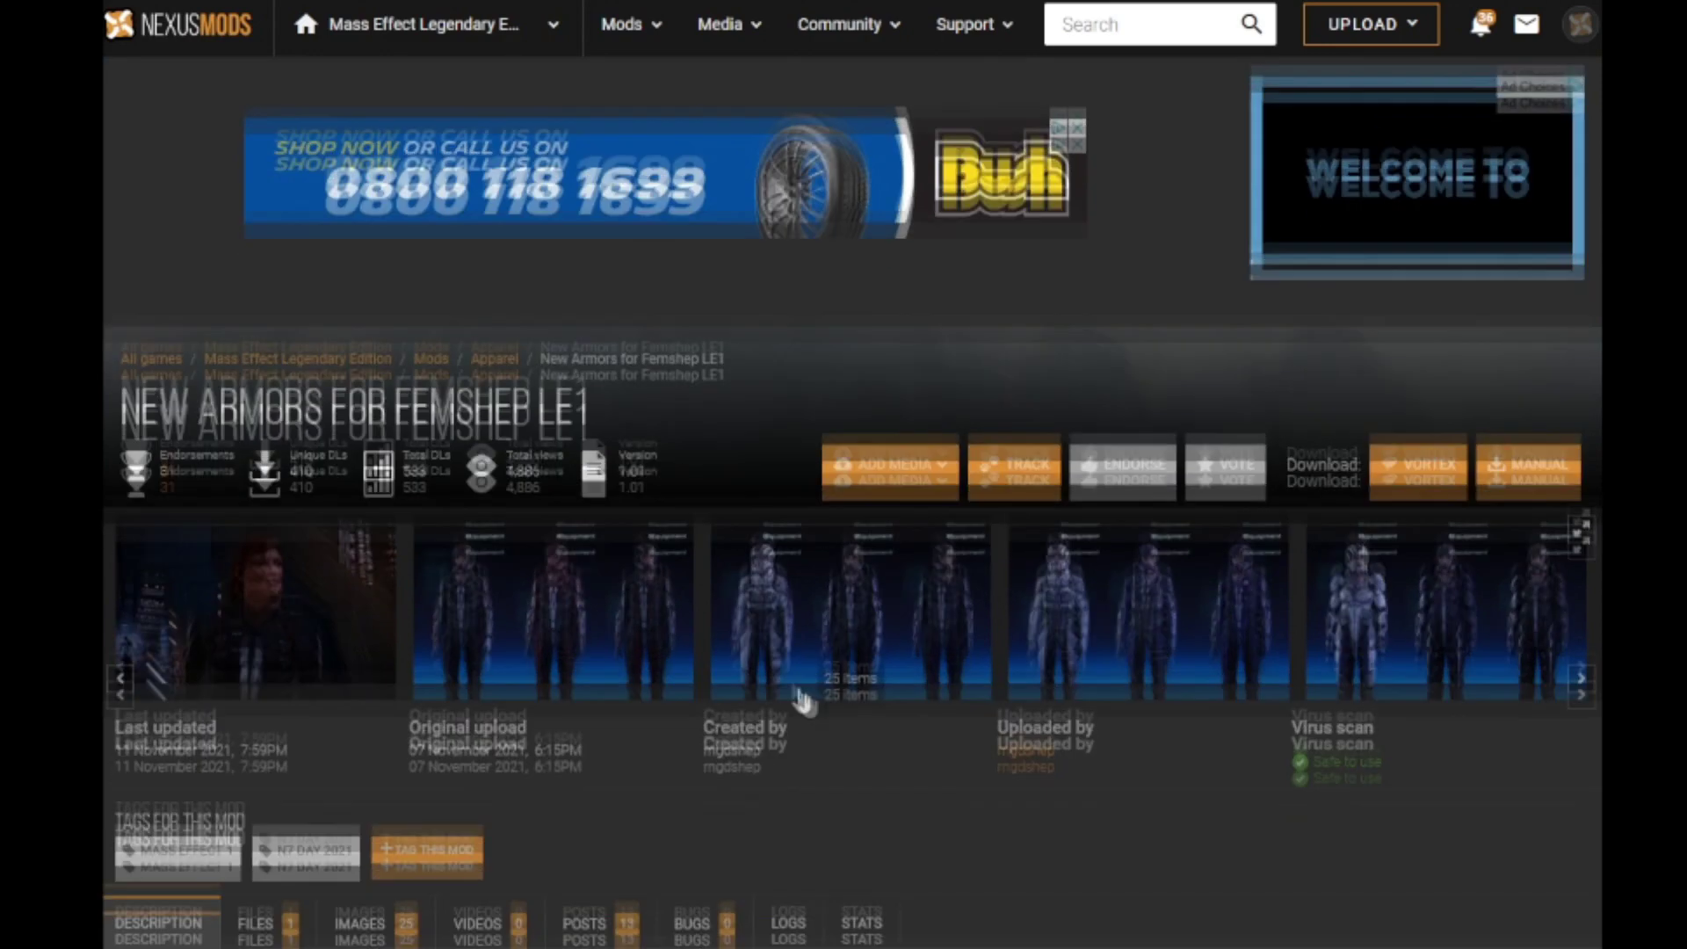
{"action": "left_click", "coordinate": [597, 449]}
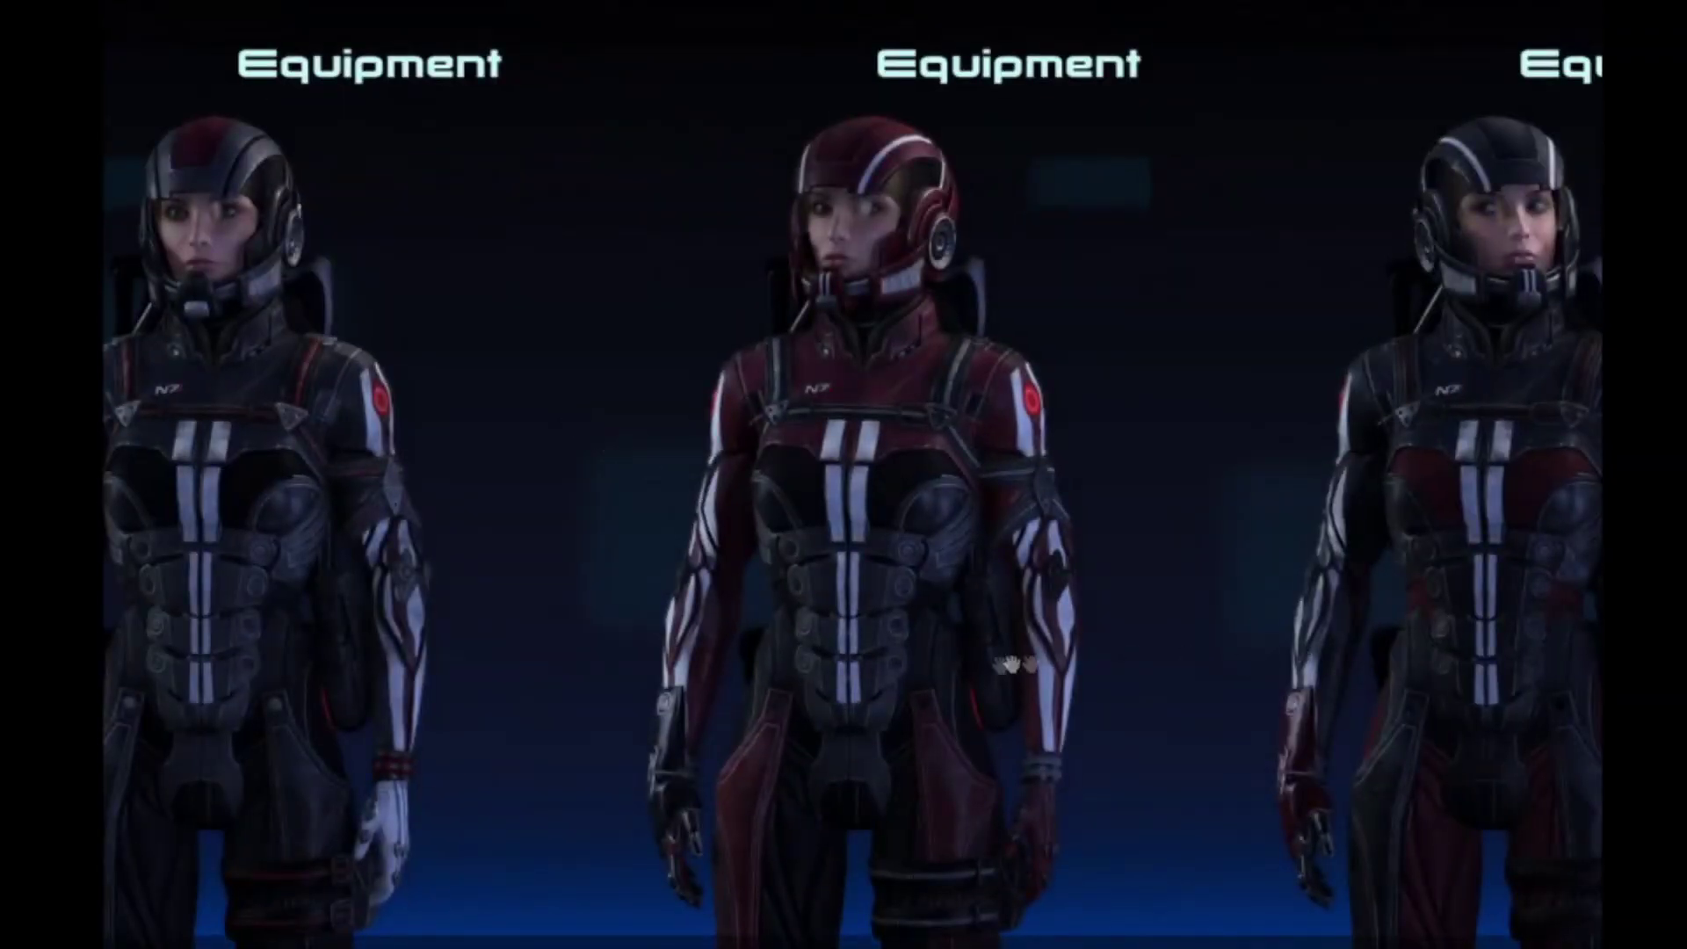
{"action": "key", "text": "Right"}
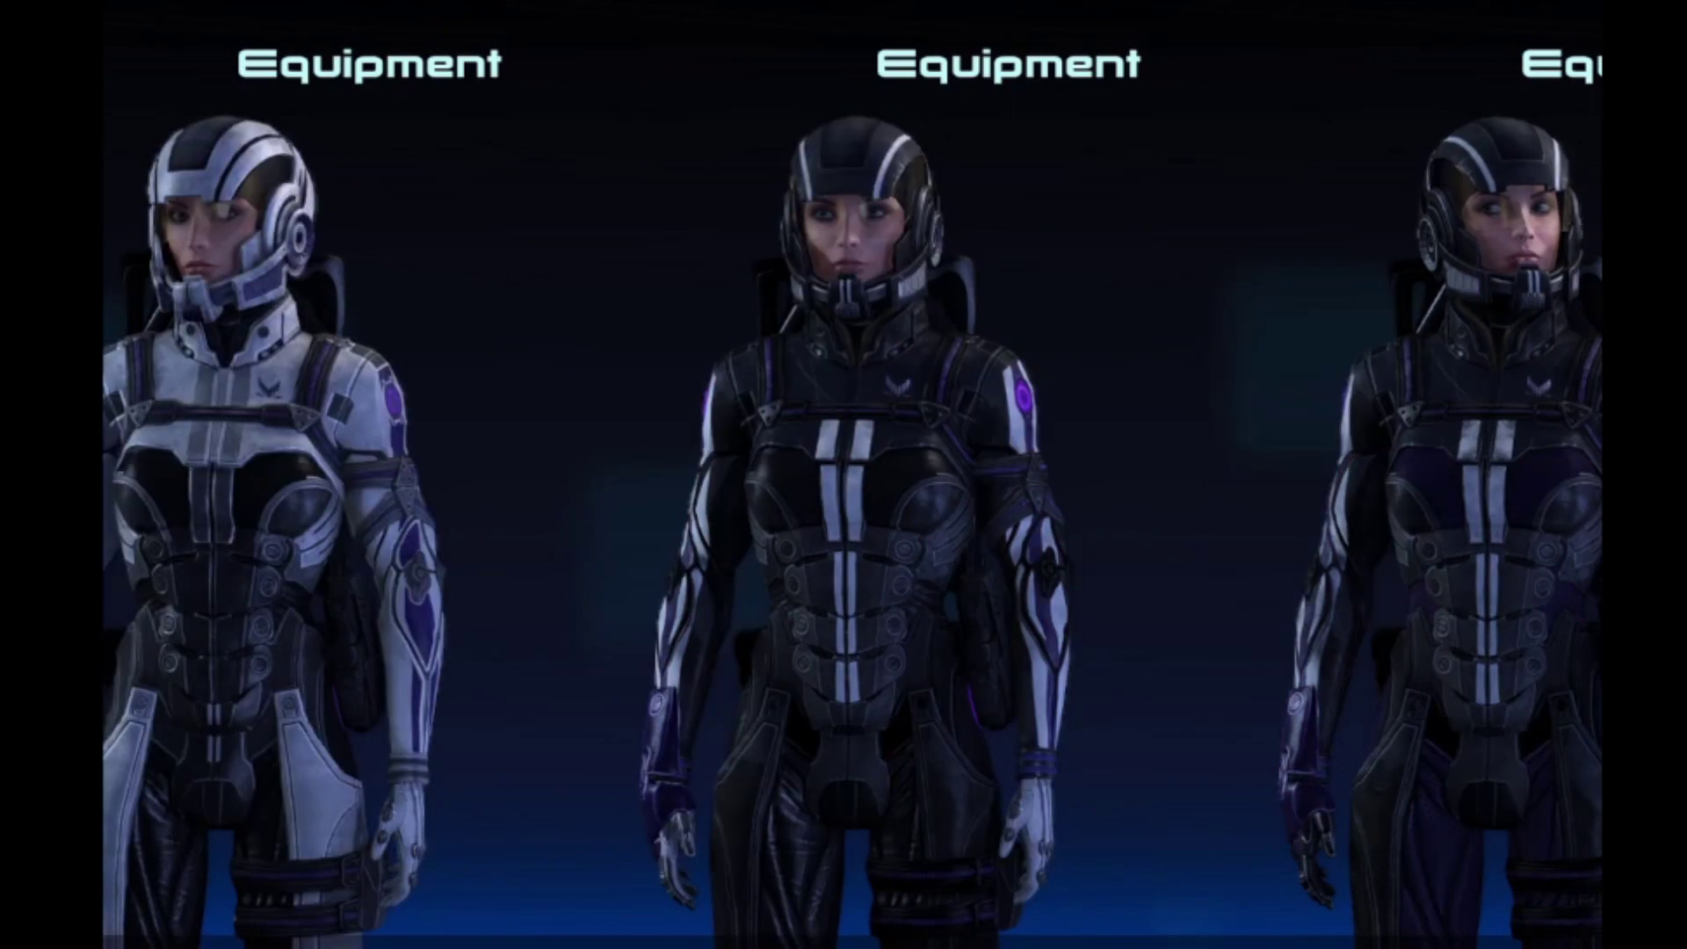
{"action": "key", "text": "Right"}
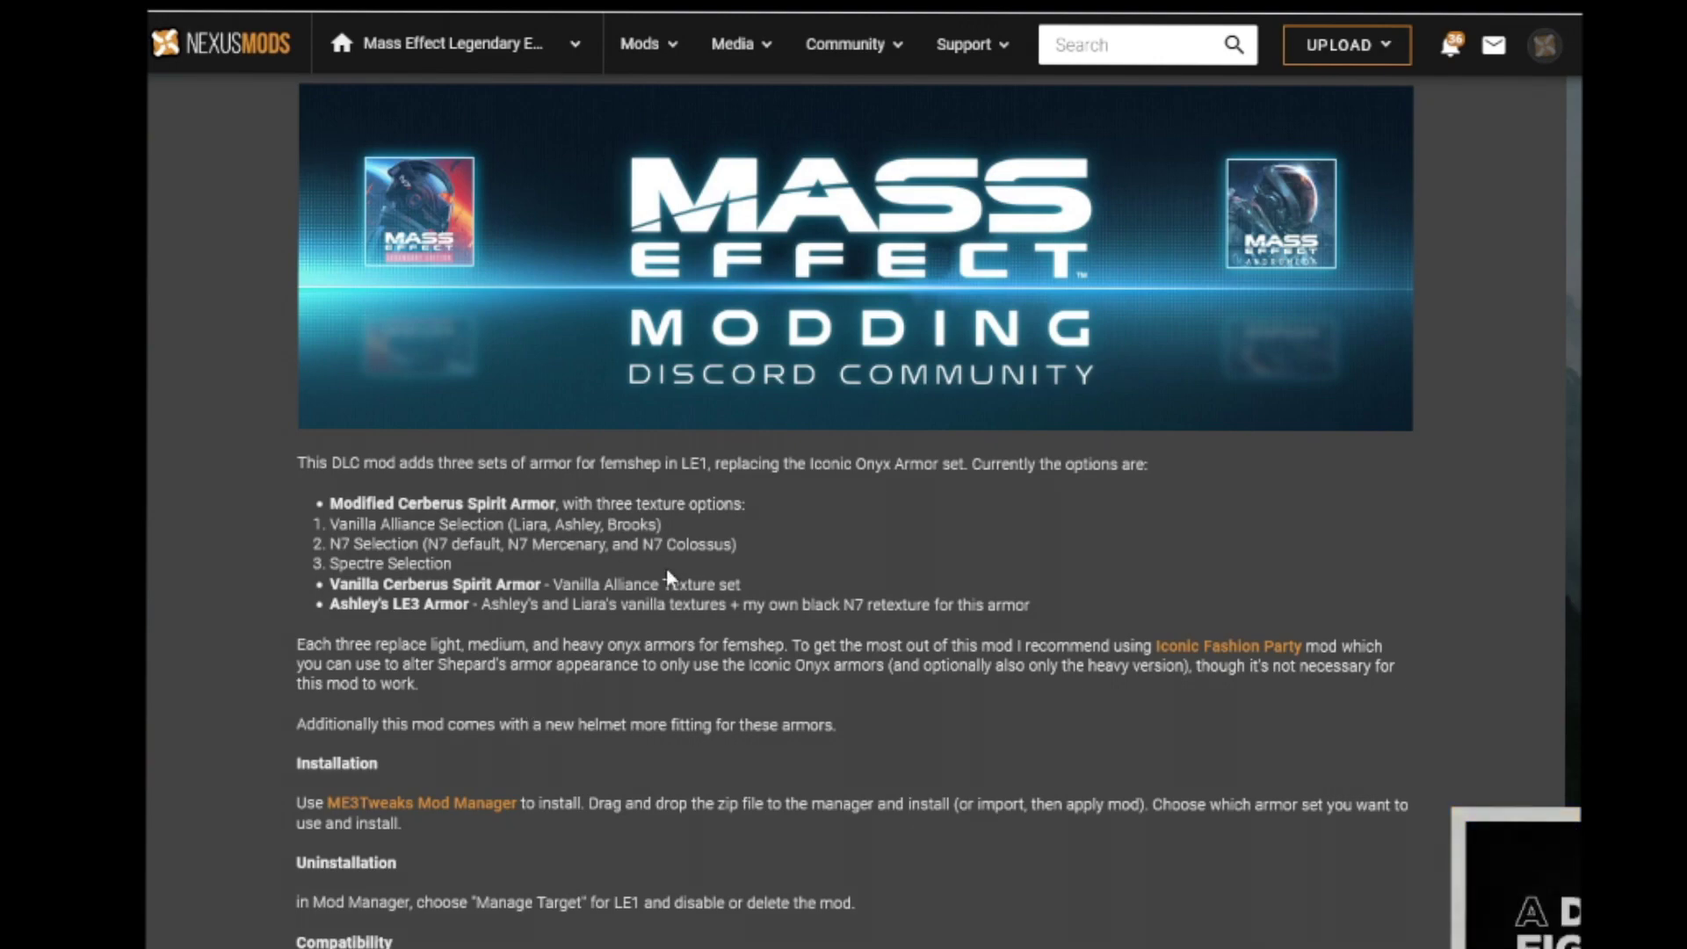
{"action": "scroll", "coordinate": [735, 646], "scroll_direction": "down", "scroll_amount": 4}
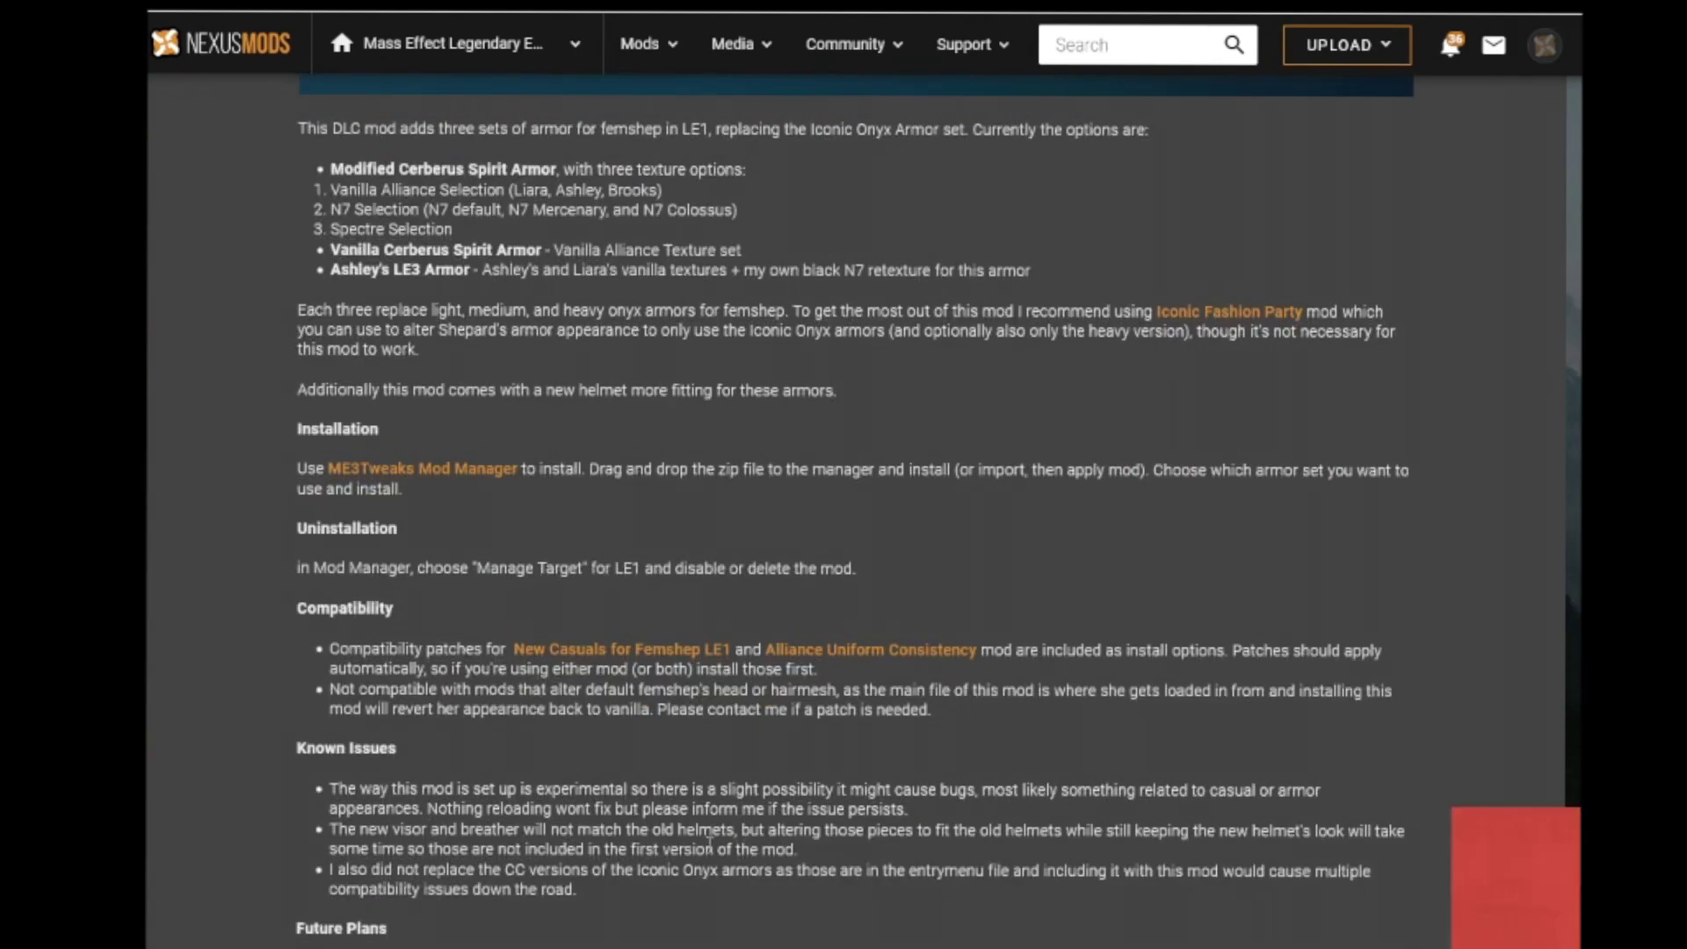
{"action": "scroll", "coordinate": [625, 778], "scroll_direction": "down", "scroll_amount": 3}
{"action": "scroll", "coordinate": [707, 769], "scroll_direction": "up", "scroll_amount": 15}
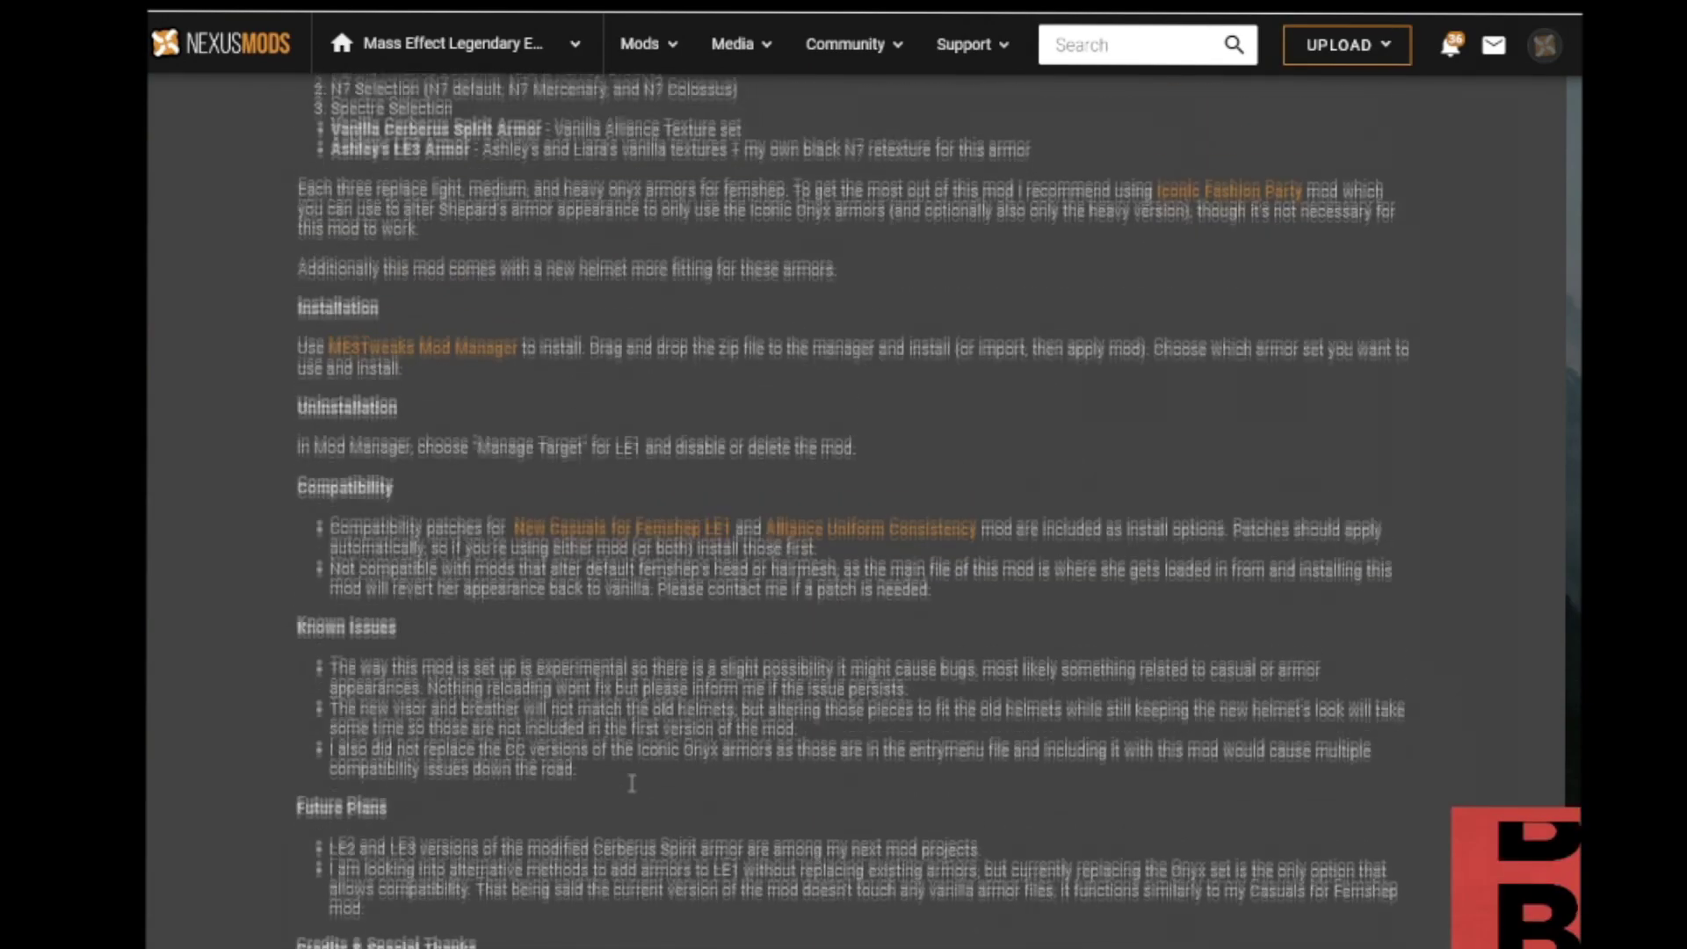
{"action": "scroll", "coordinate": [628, 646], "scroll_direction": "up", "scroll_amount": 4}
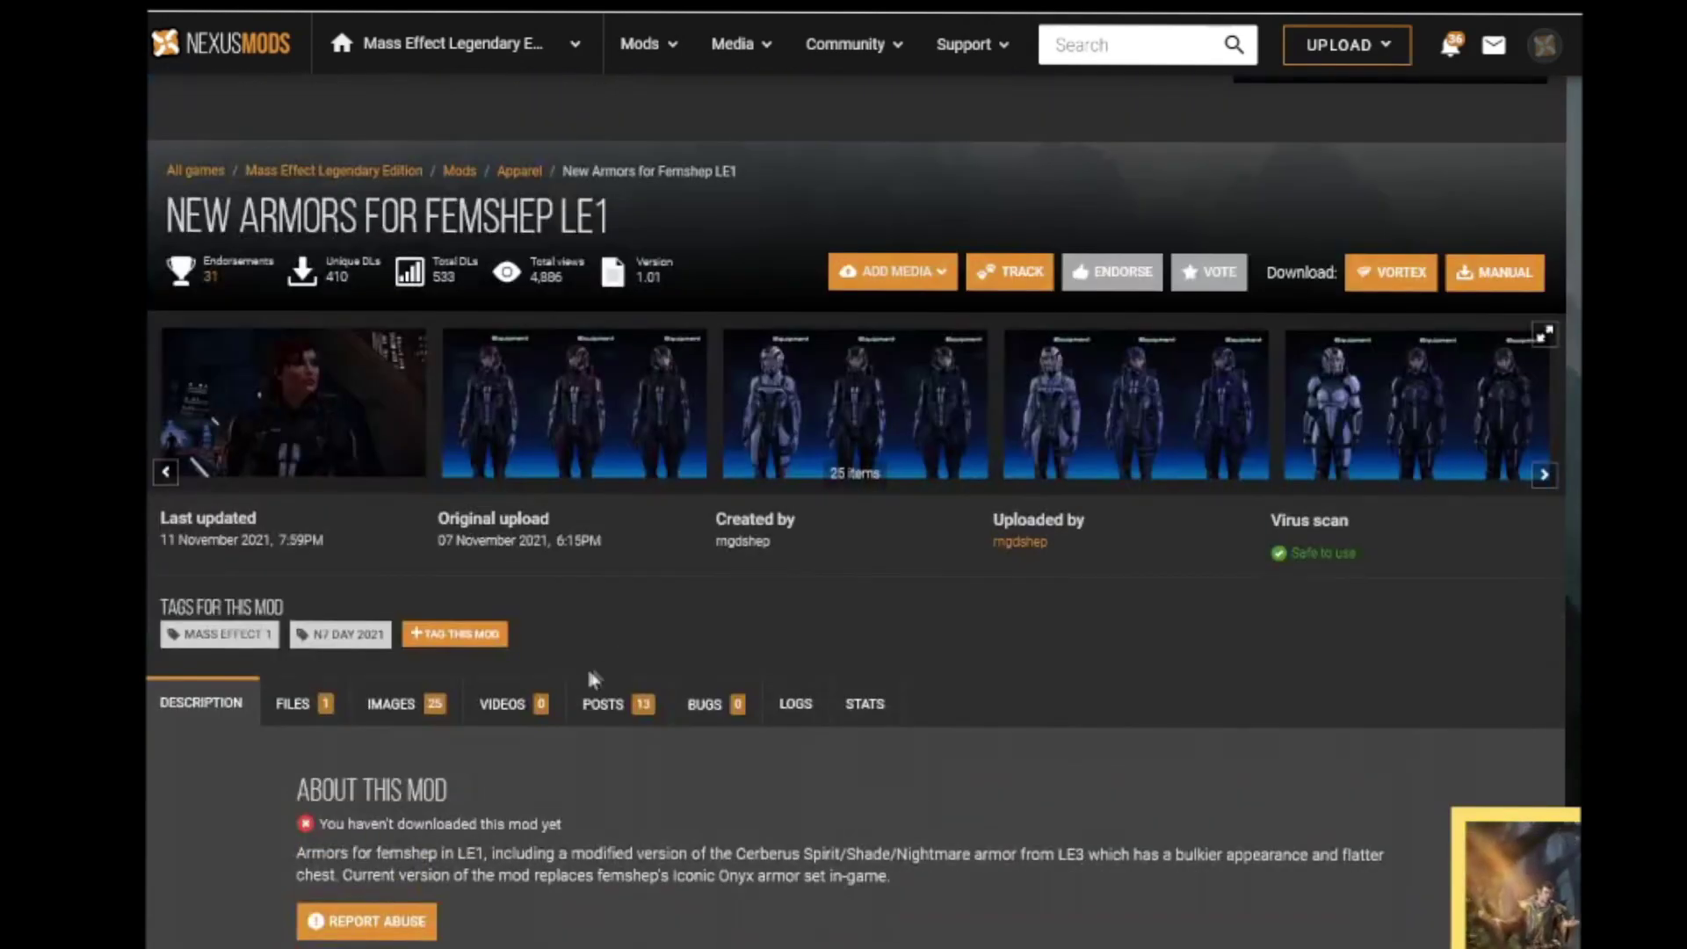
- Download the New Armors for Femshep LE1 main file through ME3TweaksModManager with the slow download option, and import it into the mod library
{"action": "scroll", "coordinate": [629, 646], "scroll_direction": "down", "scroll_amount": 3}
{"action": "left_click", "coordinate": [282, 480]}
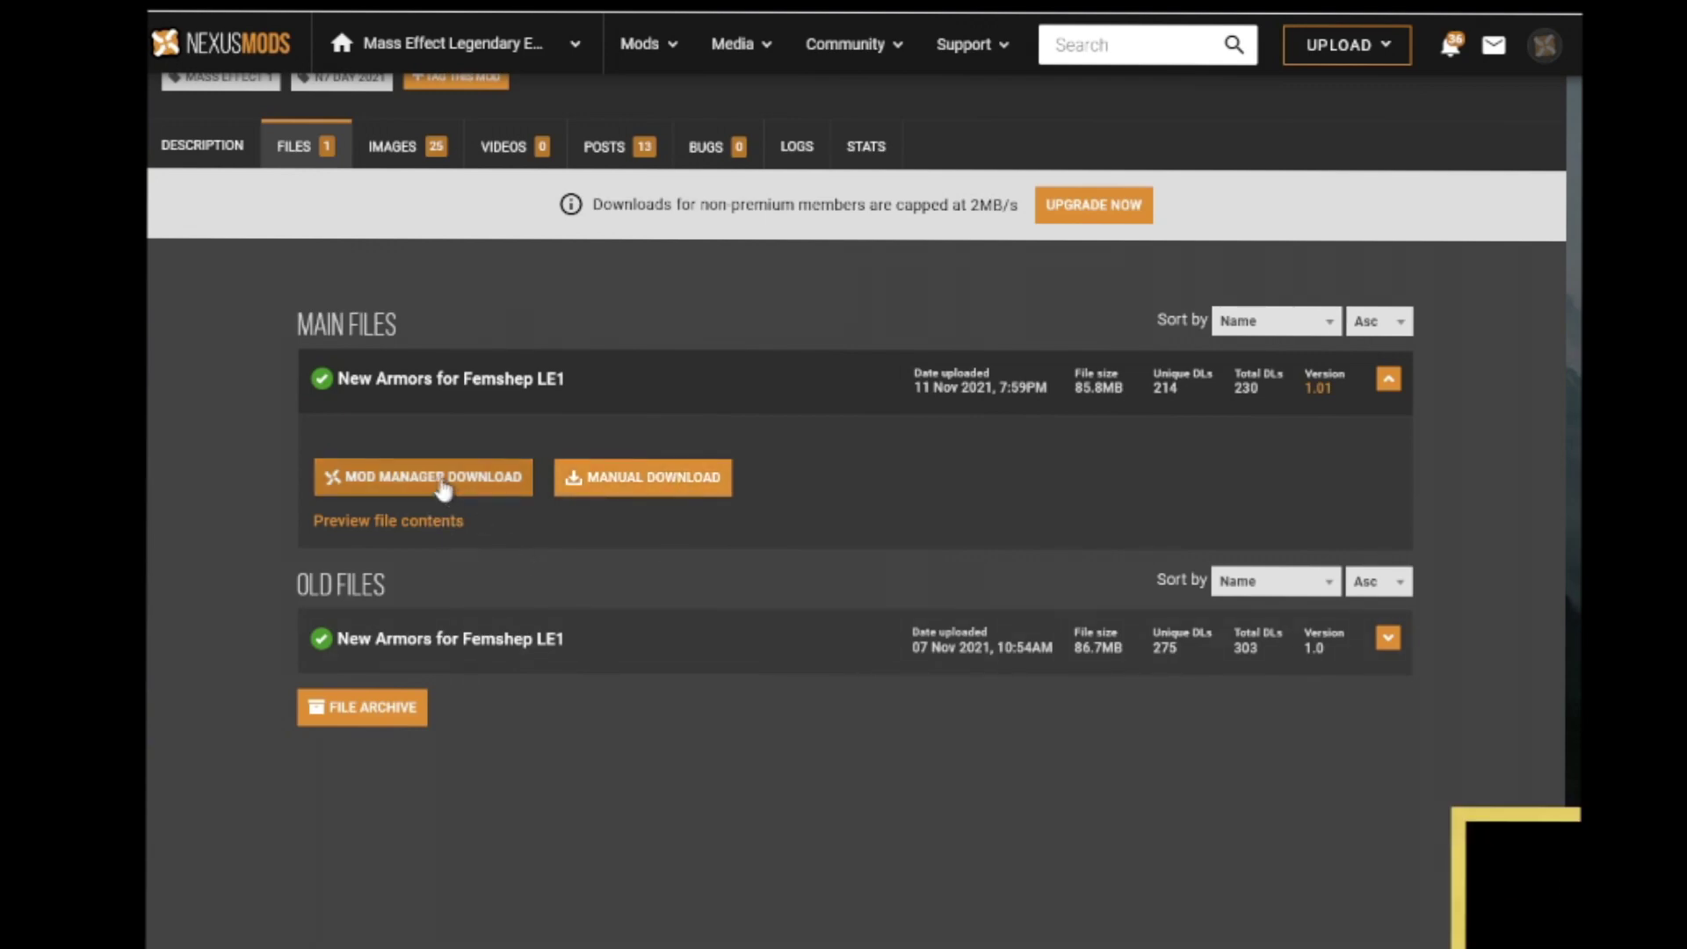
{"action": "left_click", "coordinate": [439, 481]}
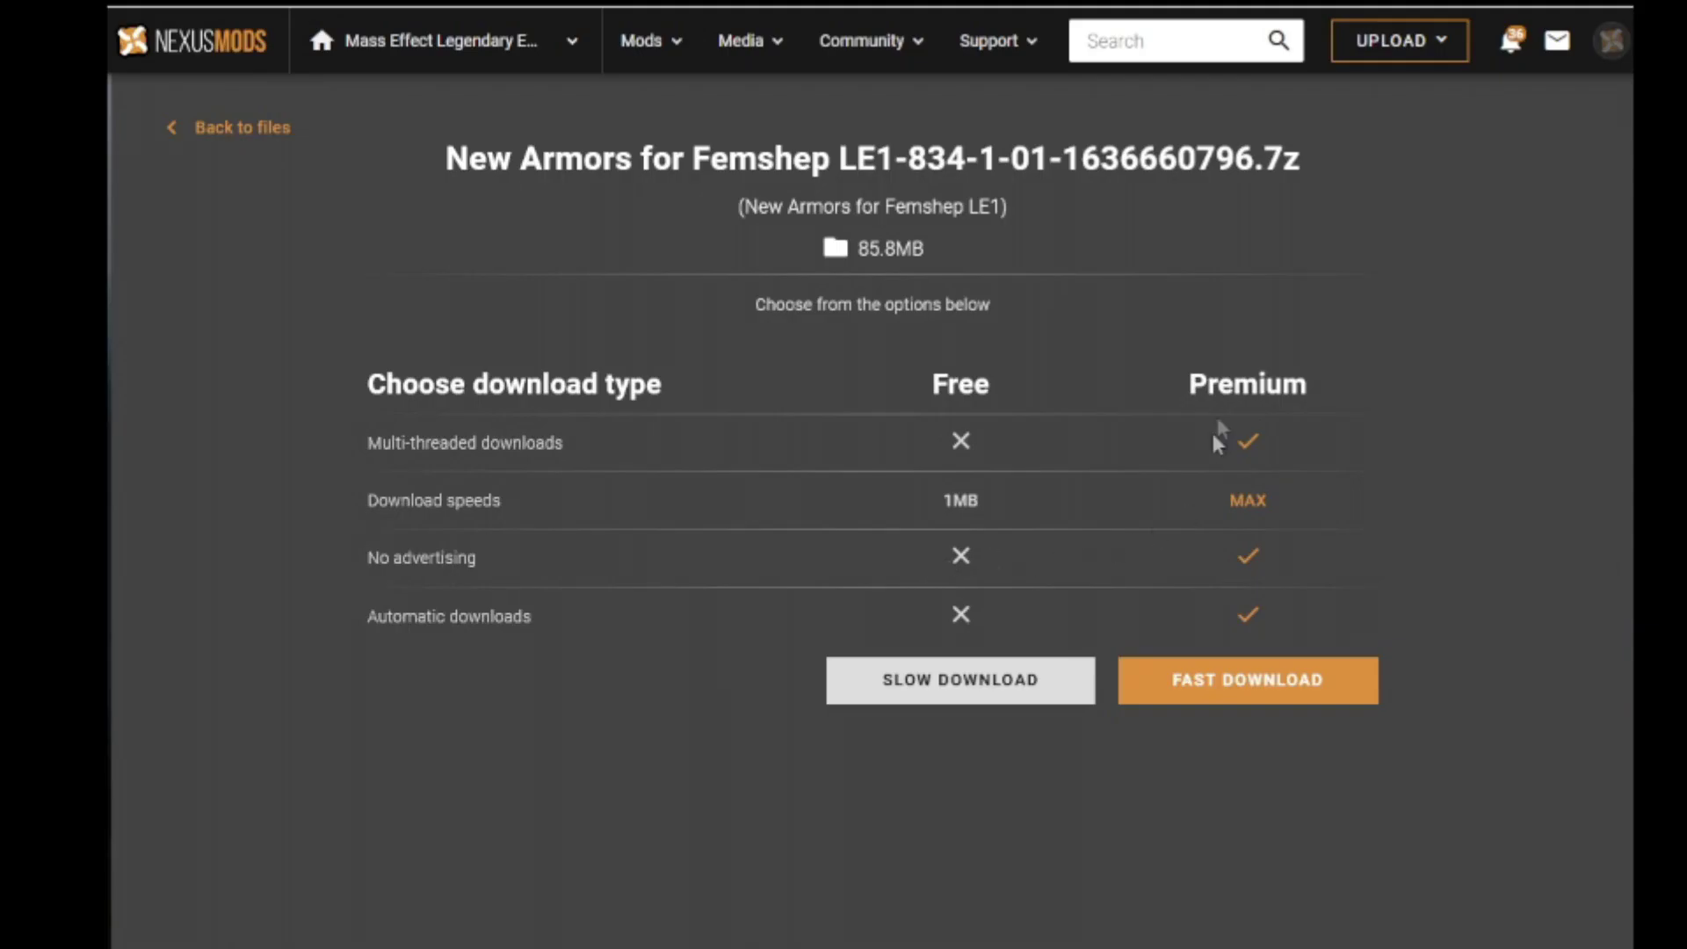
{"action": "left_click", "coordinate": [915, 698]}
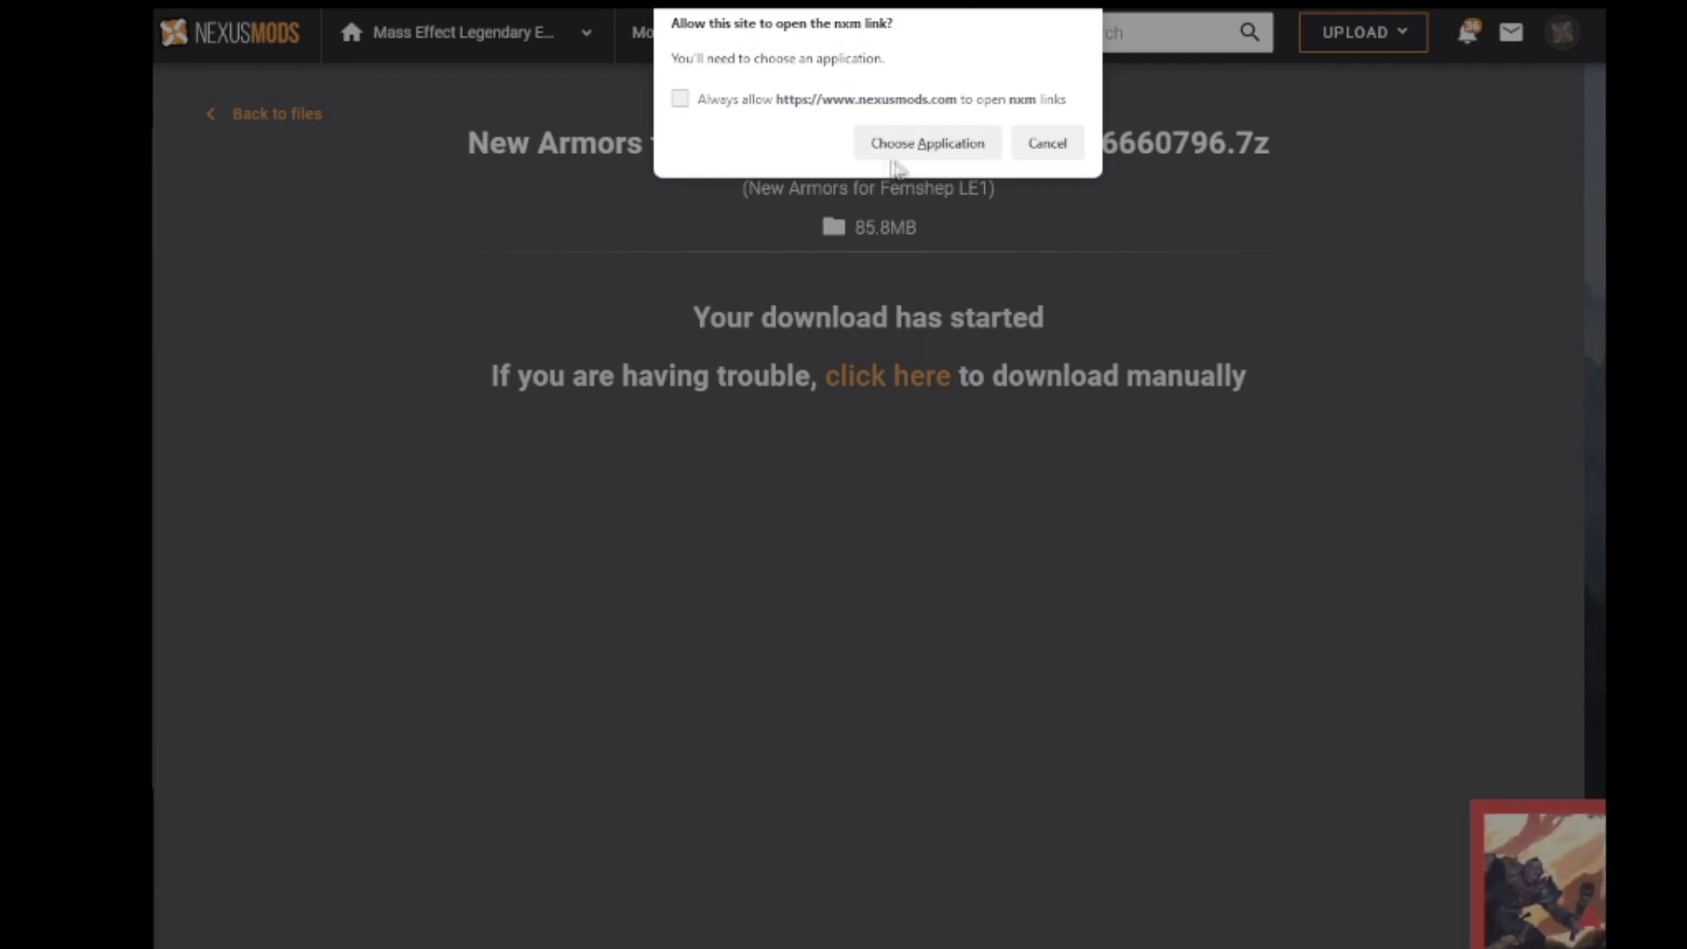
{"action": "left_click", "coordinate": [955, 149]}
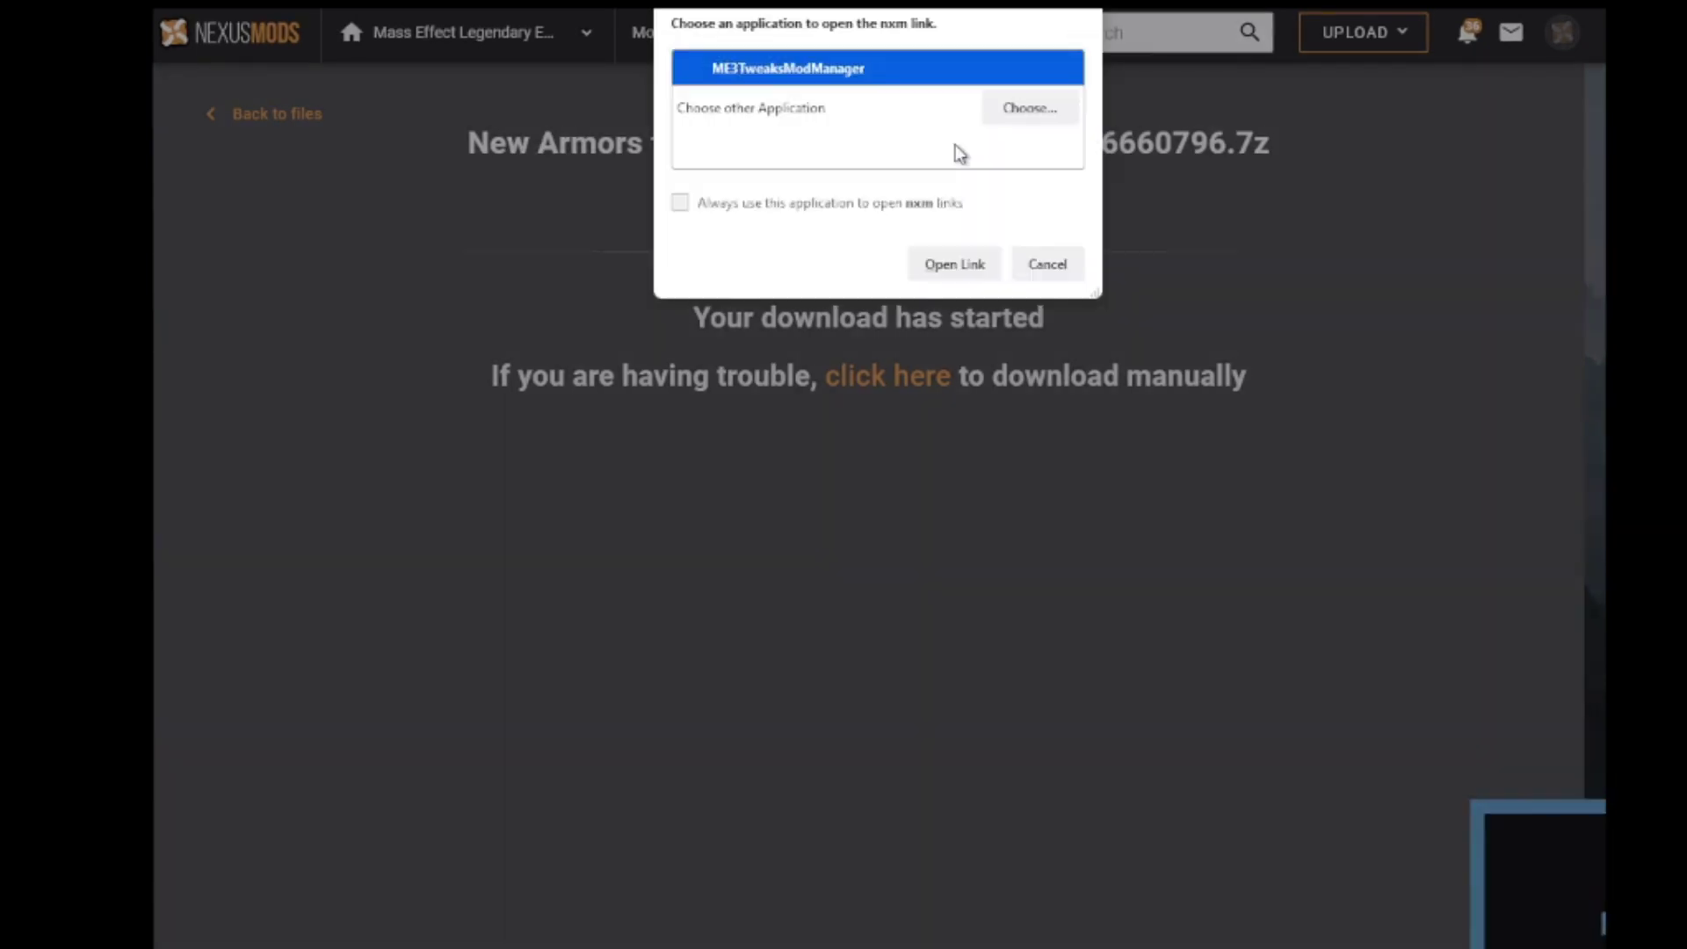
{"action": "left_click", "coordinate": [955, 265]}
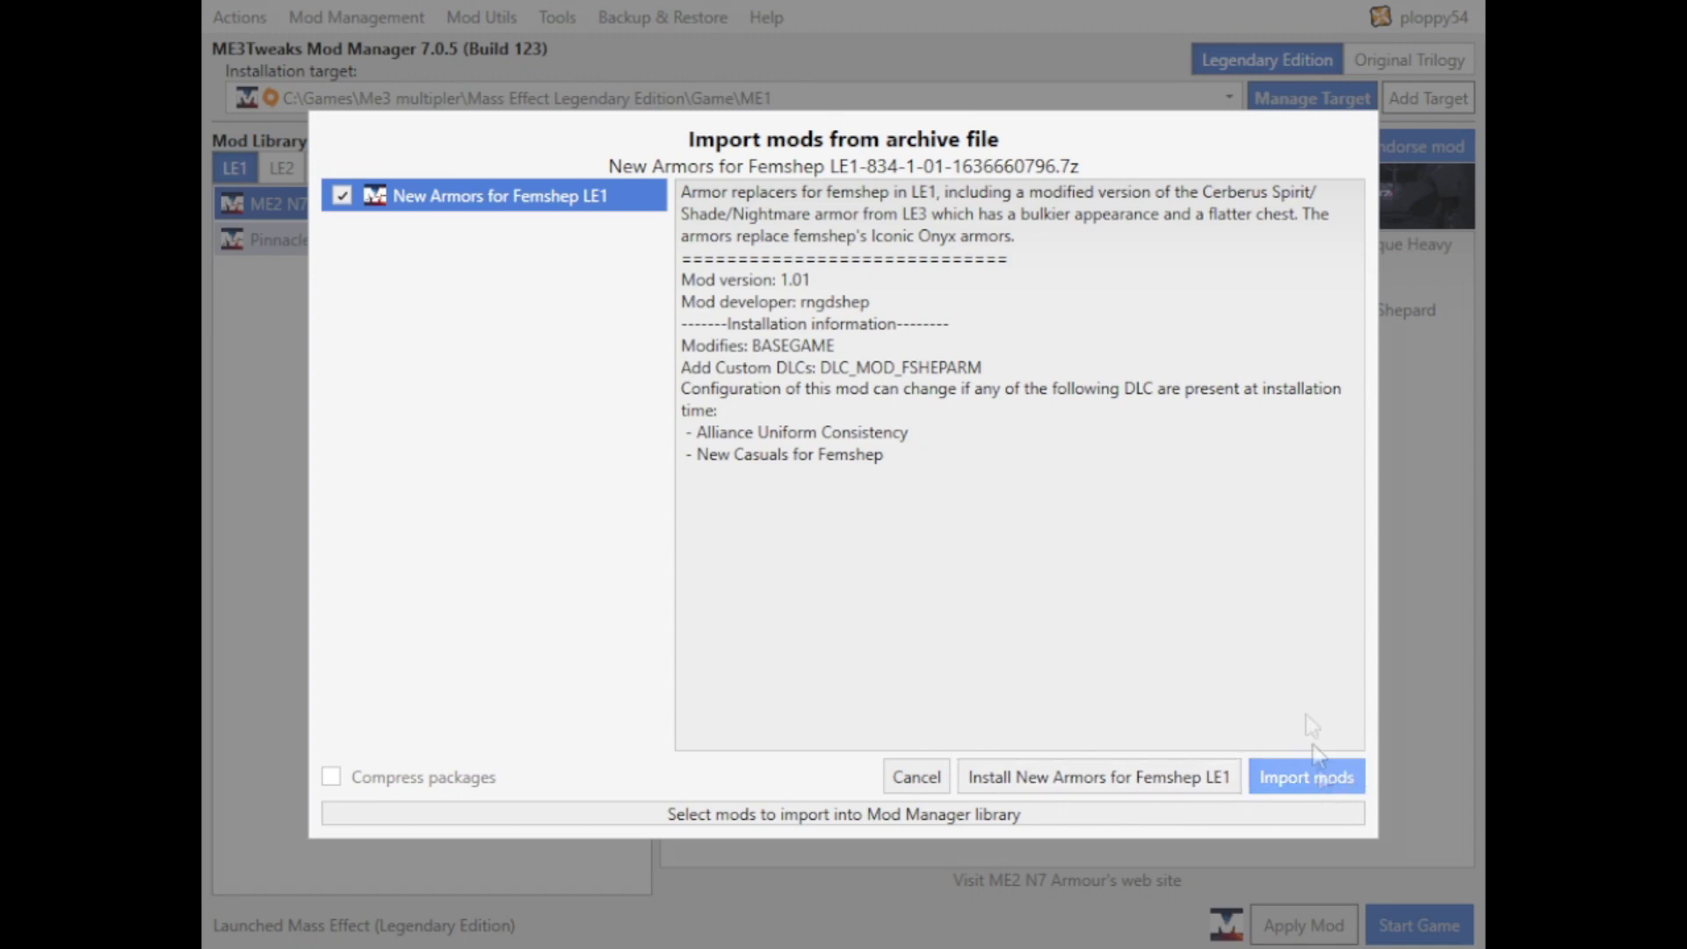
{"action": "left_click", "coordinate": [1327, 773]}
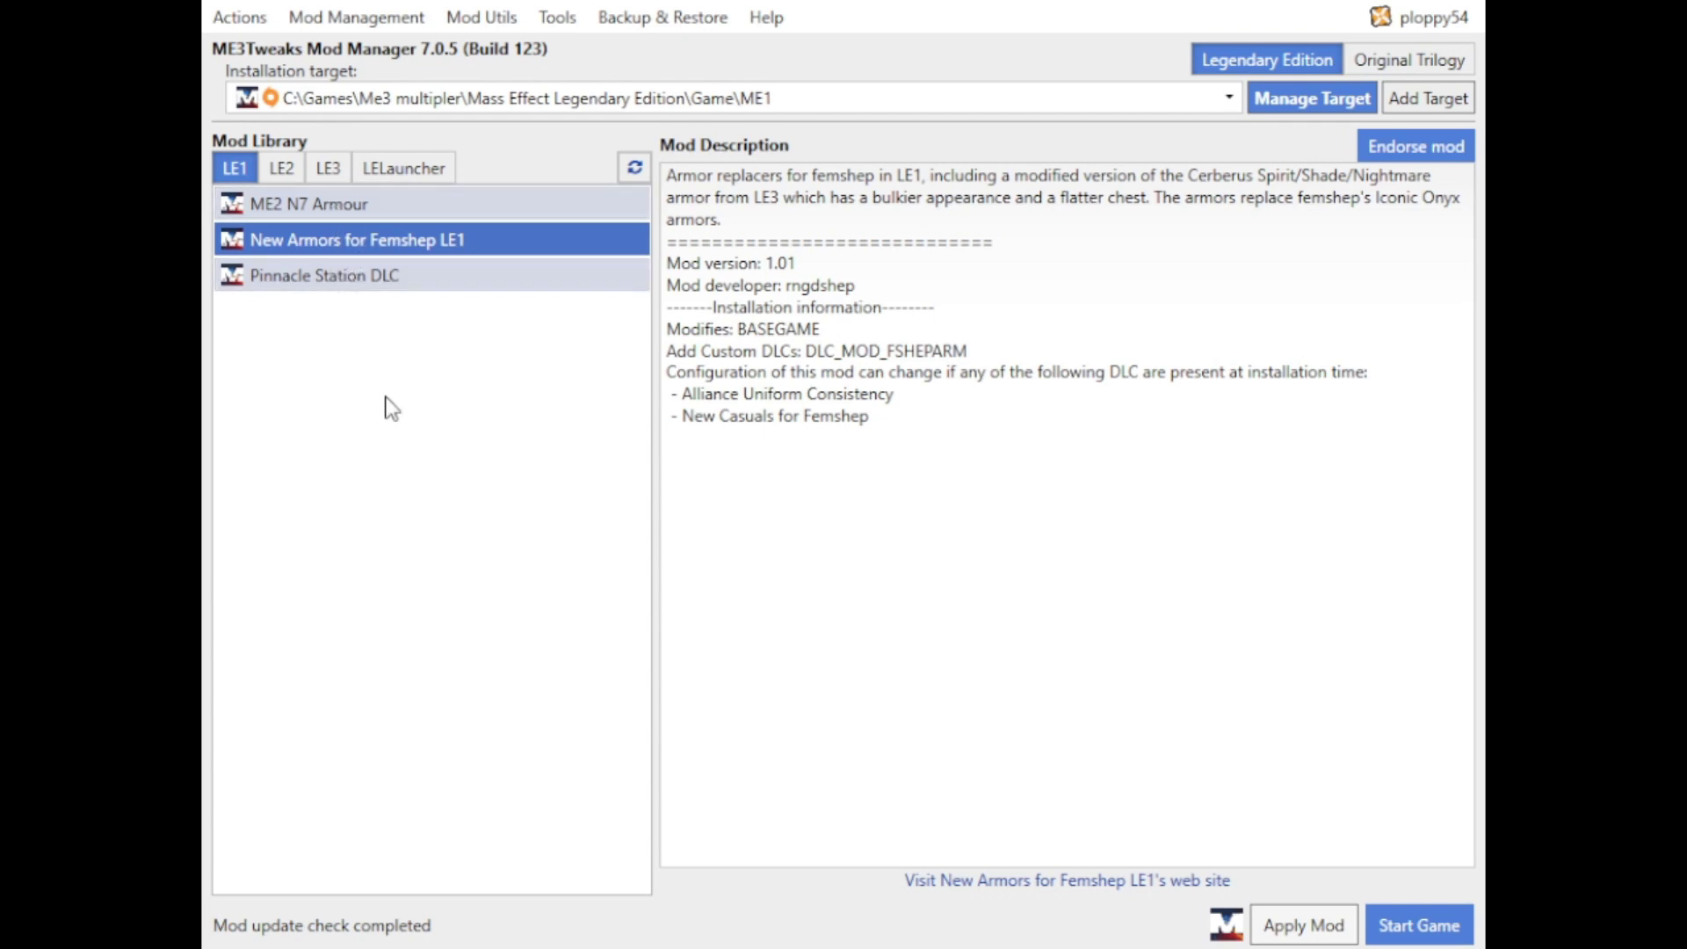
- Apply New Armors for Femshep LE1 from the LE1 mod library to the ME1 game folder with the Vanilla Armor option
{"action": "left_click", "coordinate": [234, 168]}
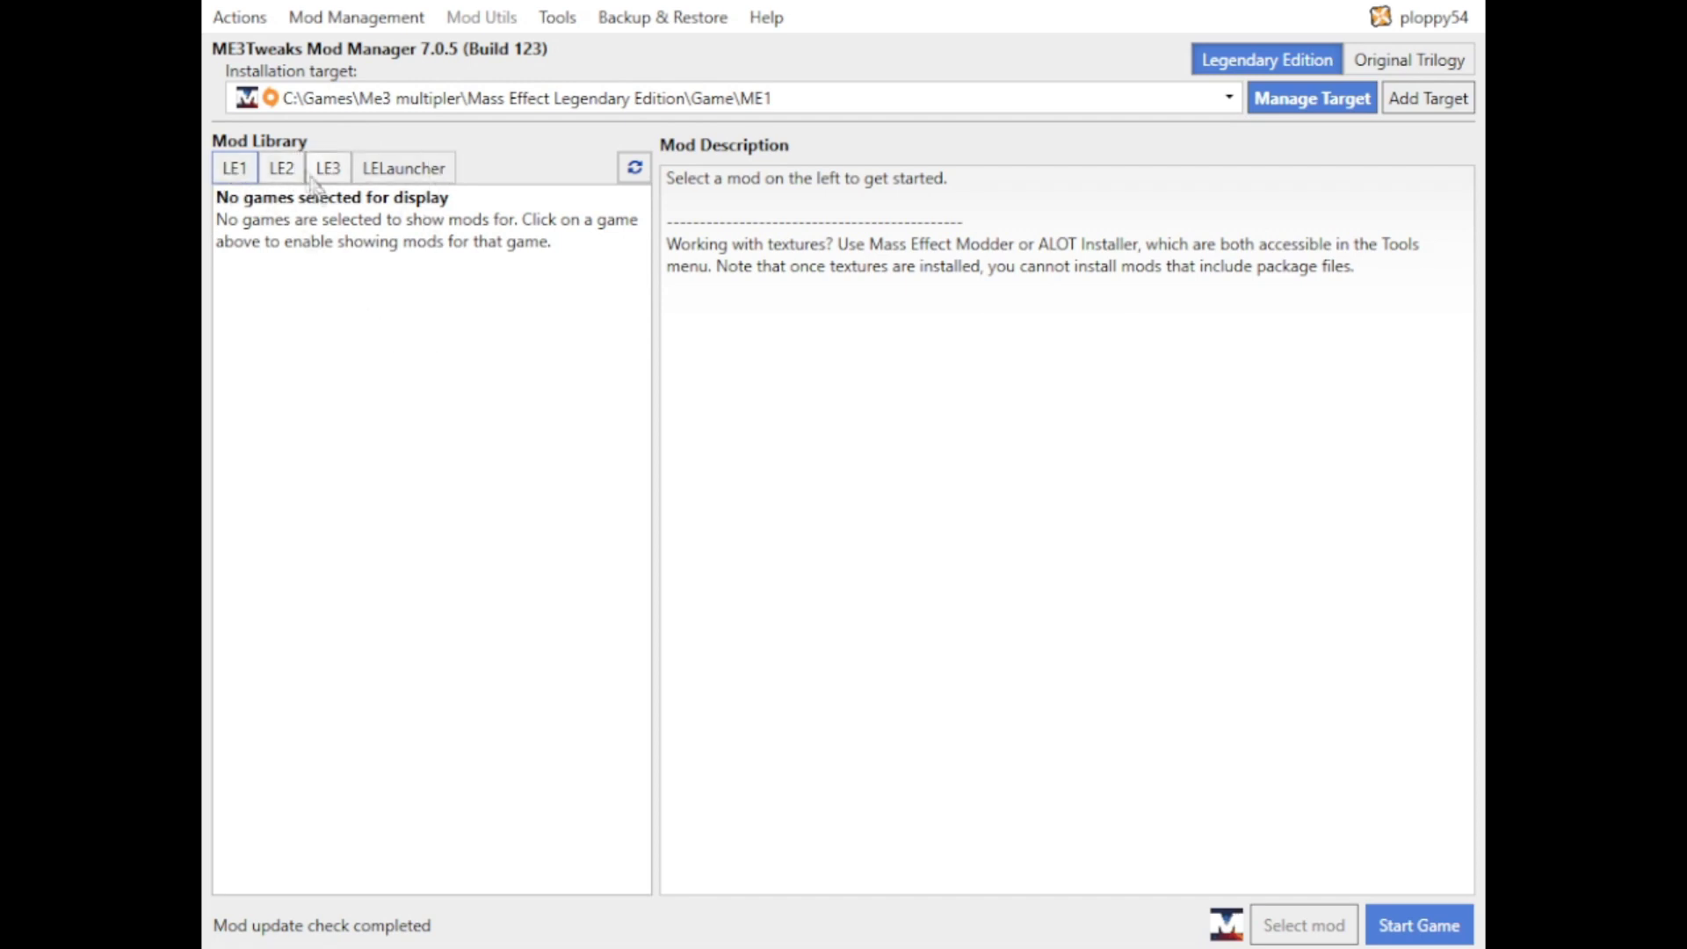
{"action": "left_click", "coordinate": [238, 169]}
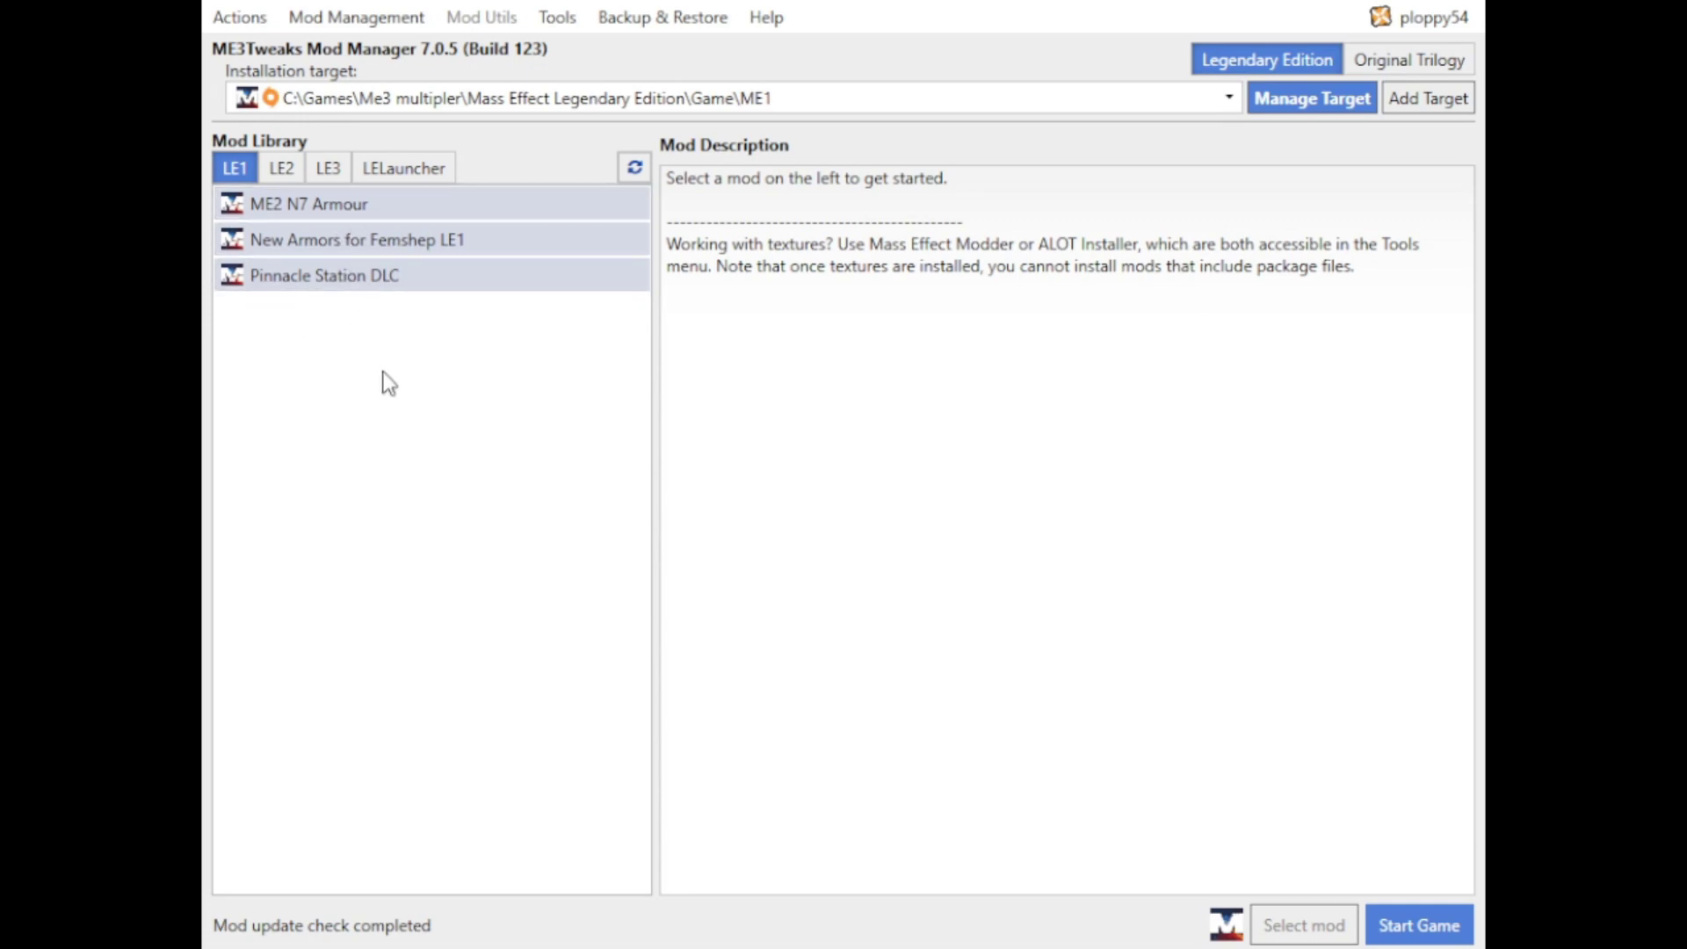
{"action": "left_click", "coordinate": [334, 244]}
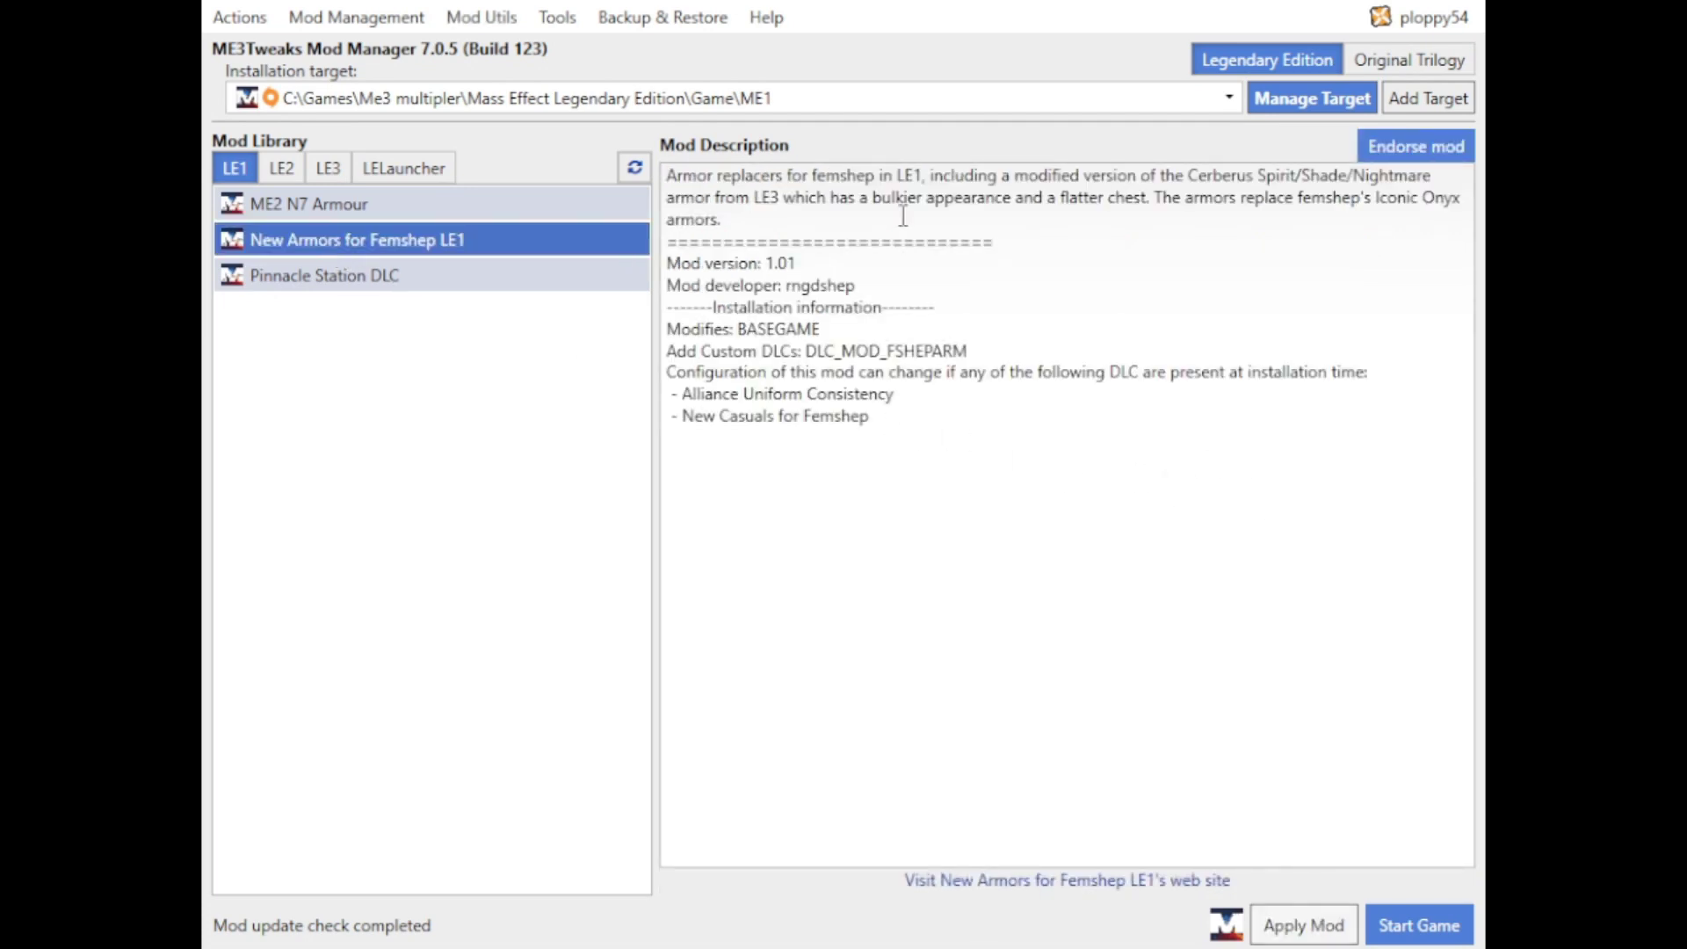
{"action": "left_click", "coordinate": [1318, 932]}
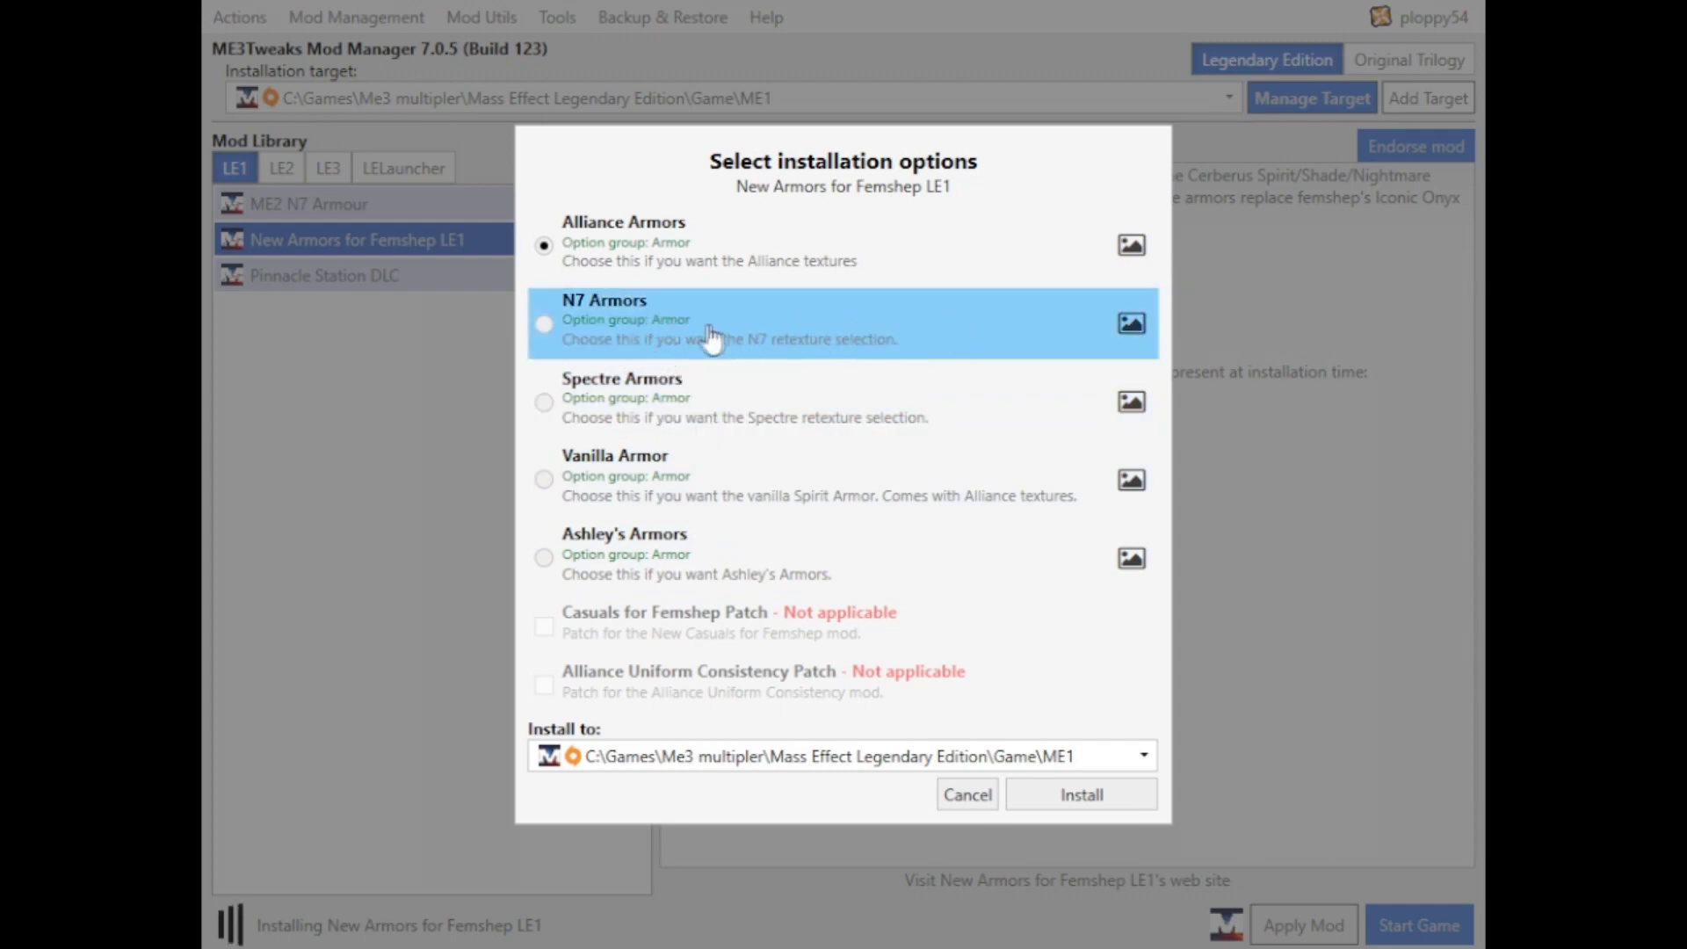
{"action": "left_click", "coordinate": [650, 495]}
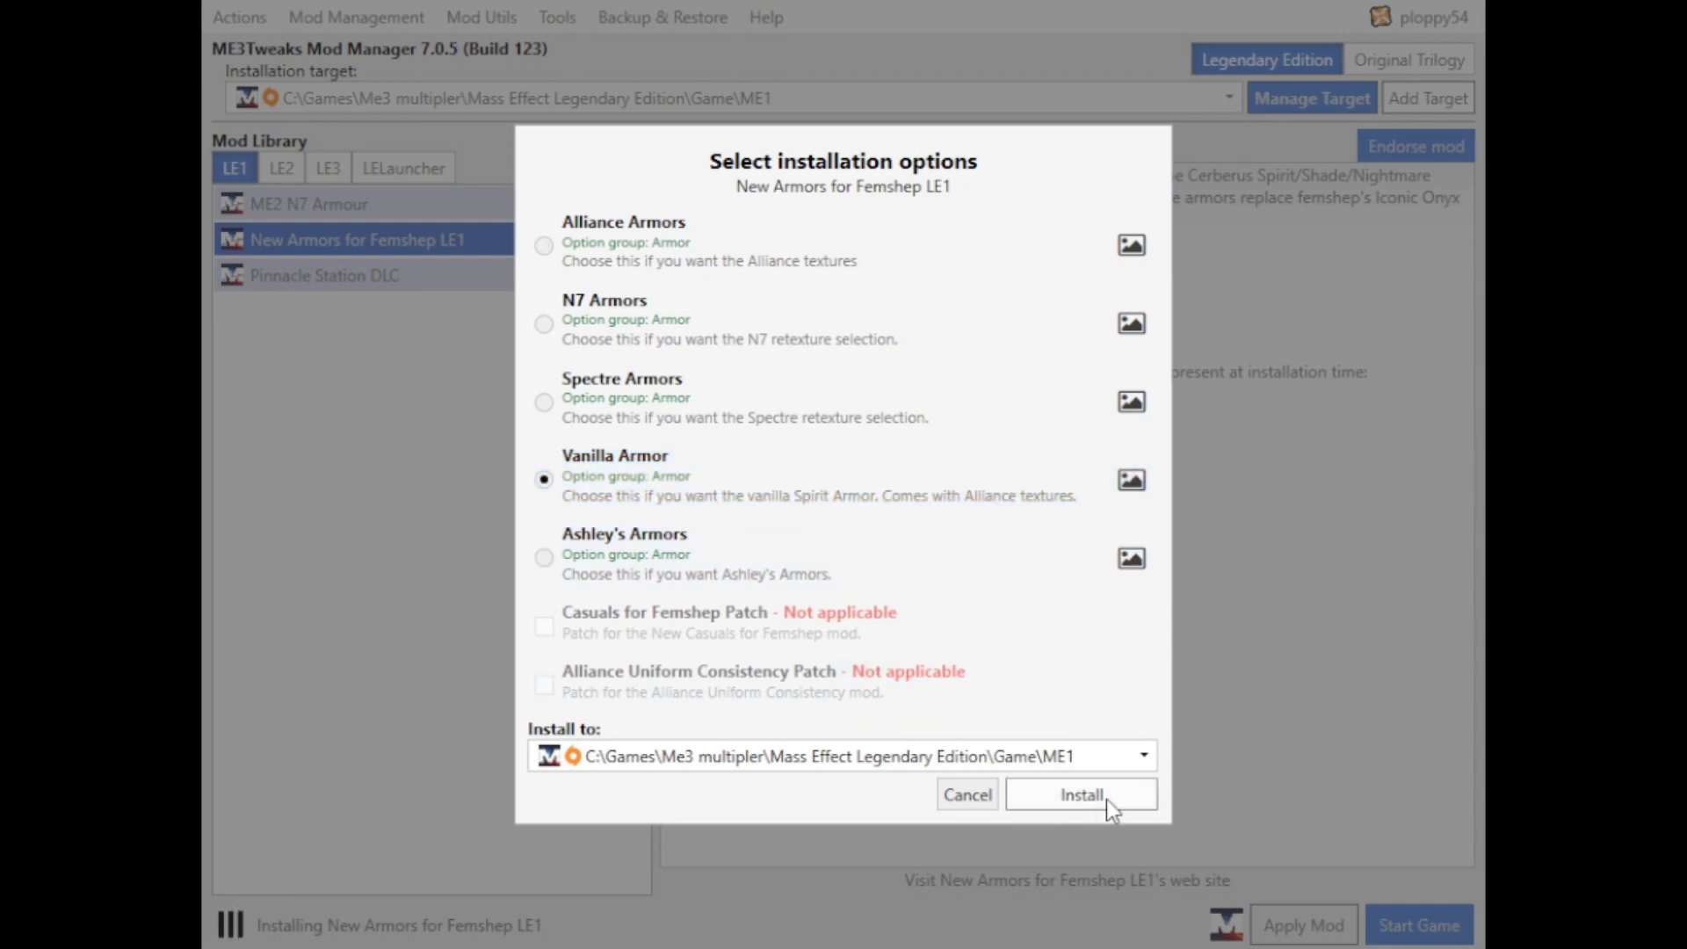
{"action": "left_click", "coordinate": [1081, 795]}
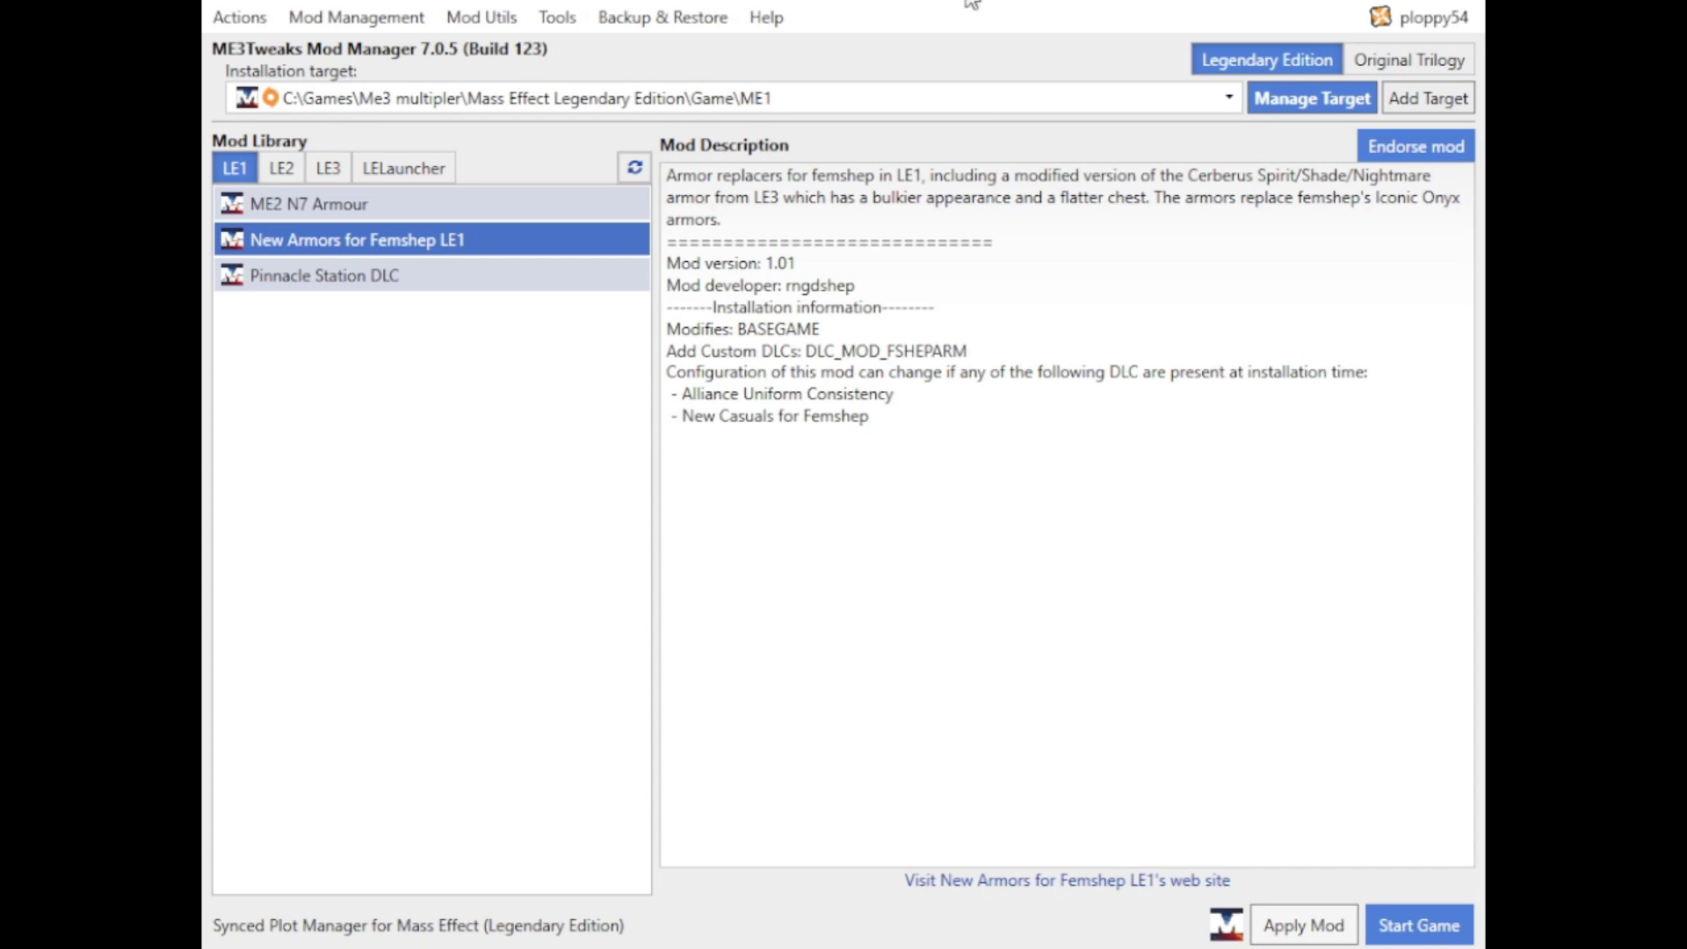
- Start Mass Effect (Legendary Edition) to check the installed armor on Shepard, and return to the mod manager
{"action": "left_click", "coordinate": [1420, 925]}
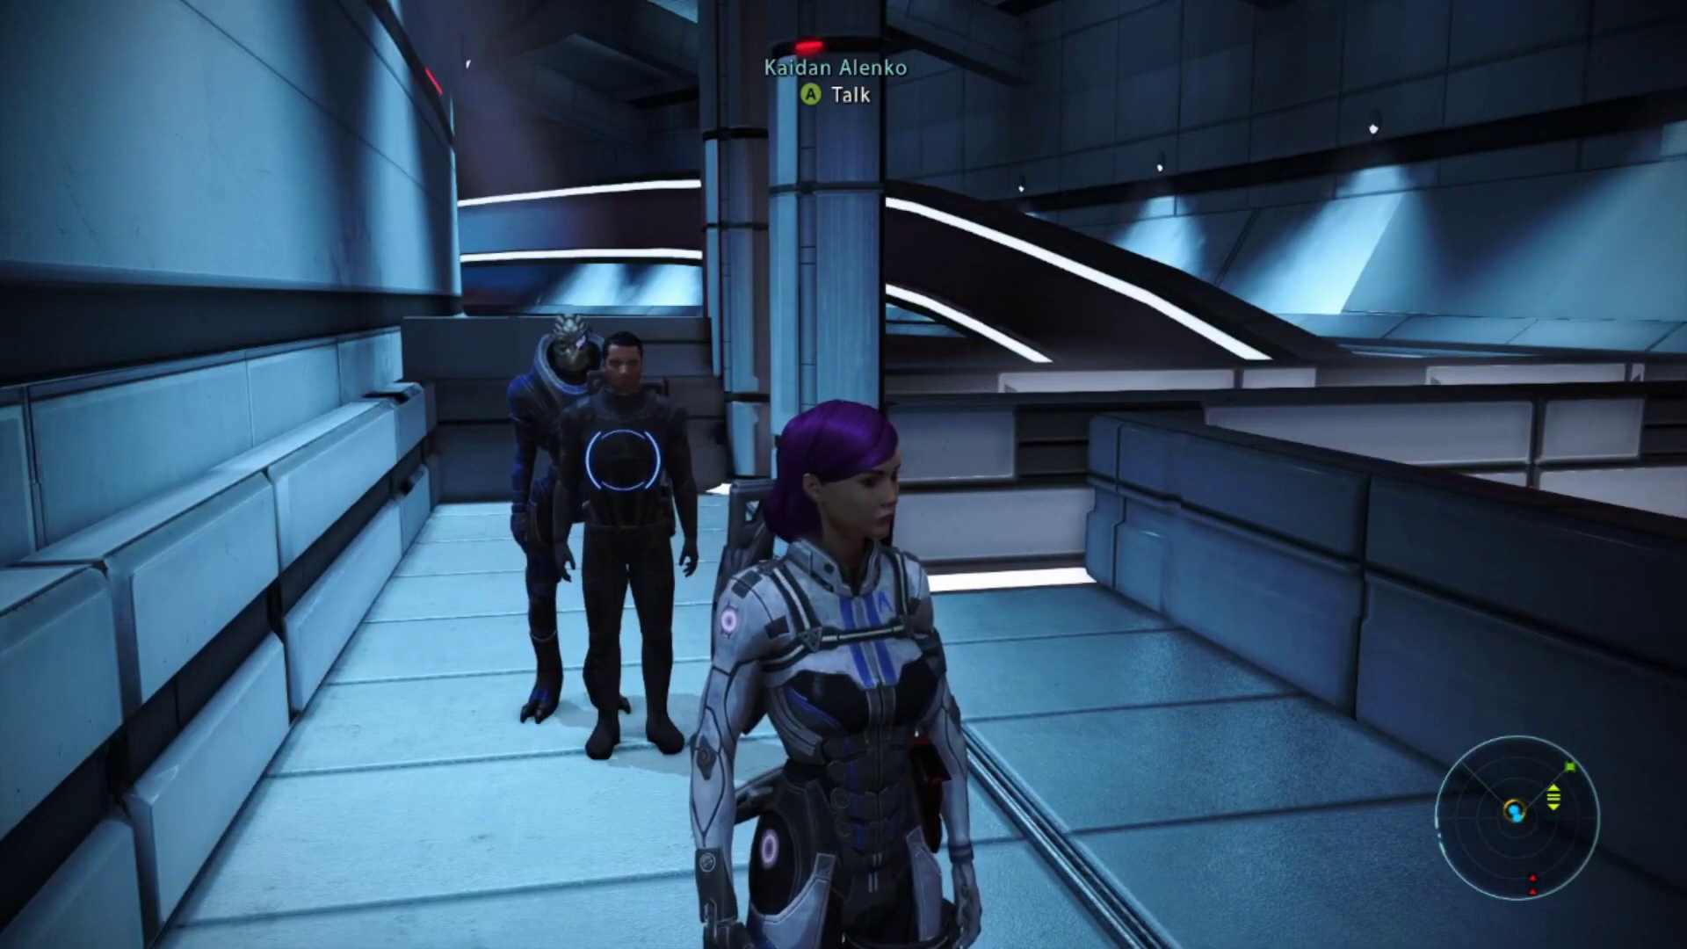
{"action": "key", "text": "Escape"}
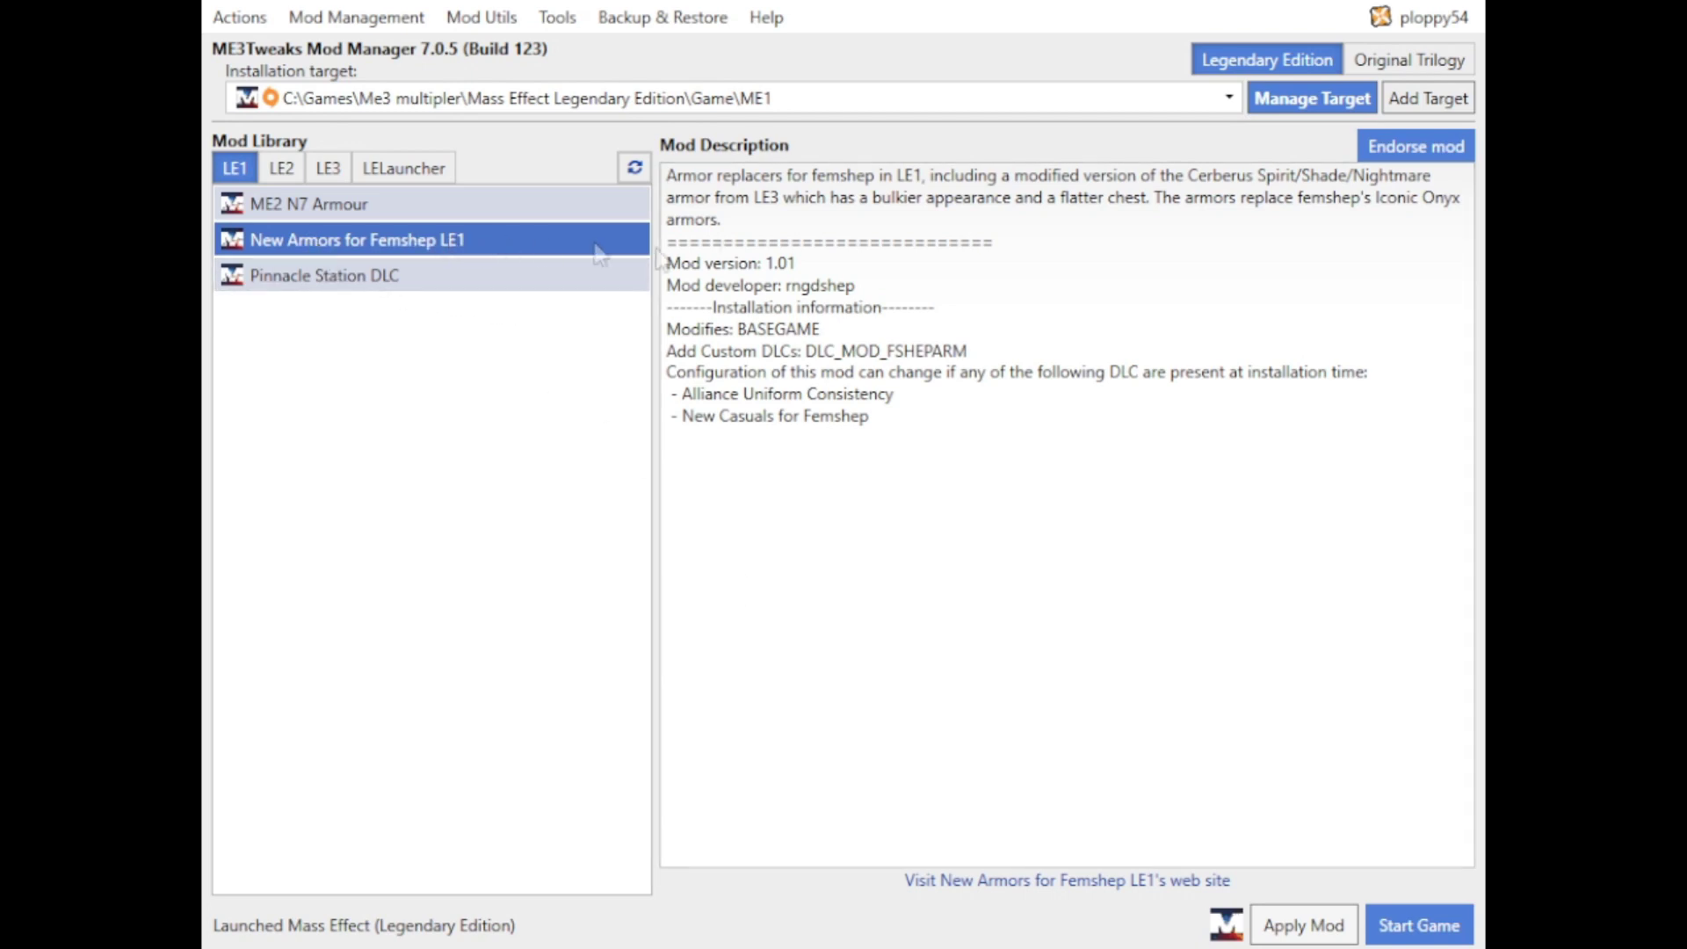
- Disable New Armors for Femshep LE1 among the ME1 target's installed DLC mods and relaunch the game
{"action": "left_click", "coordinate": [1325, 115]}
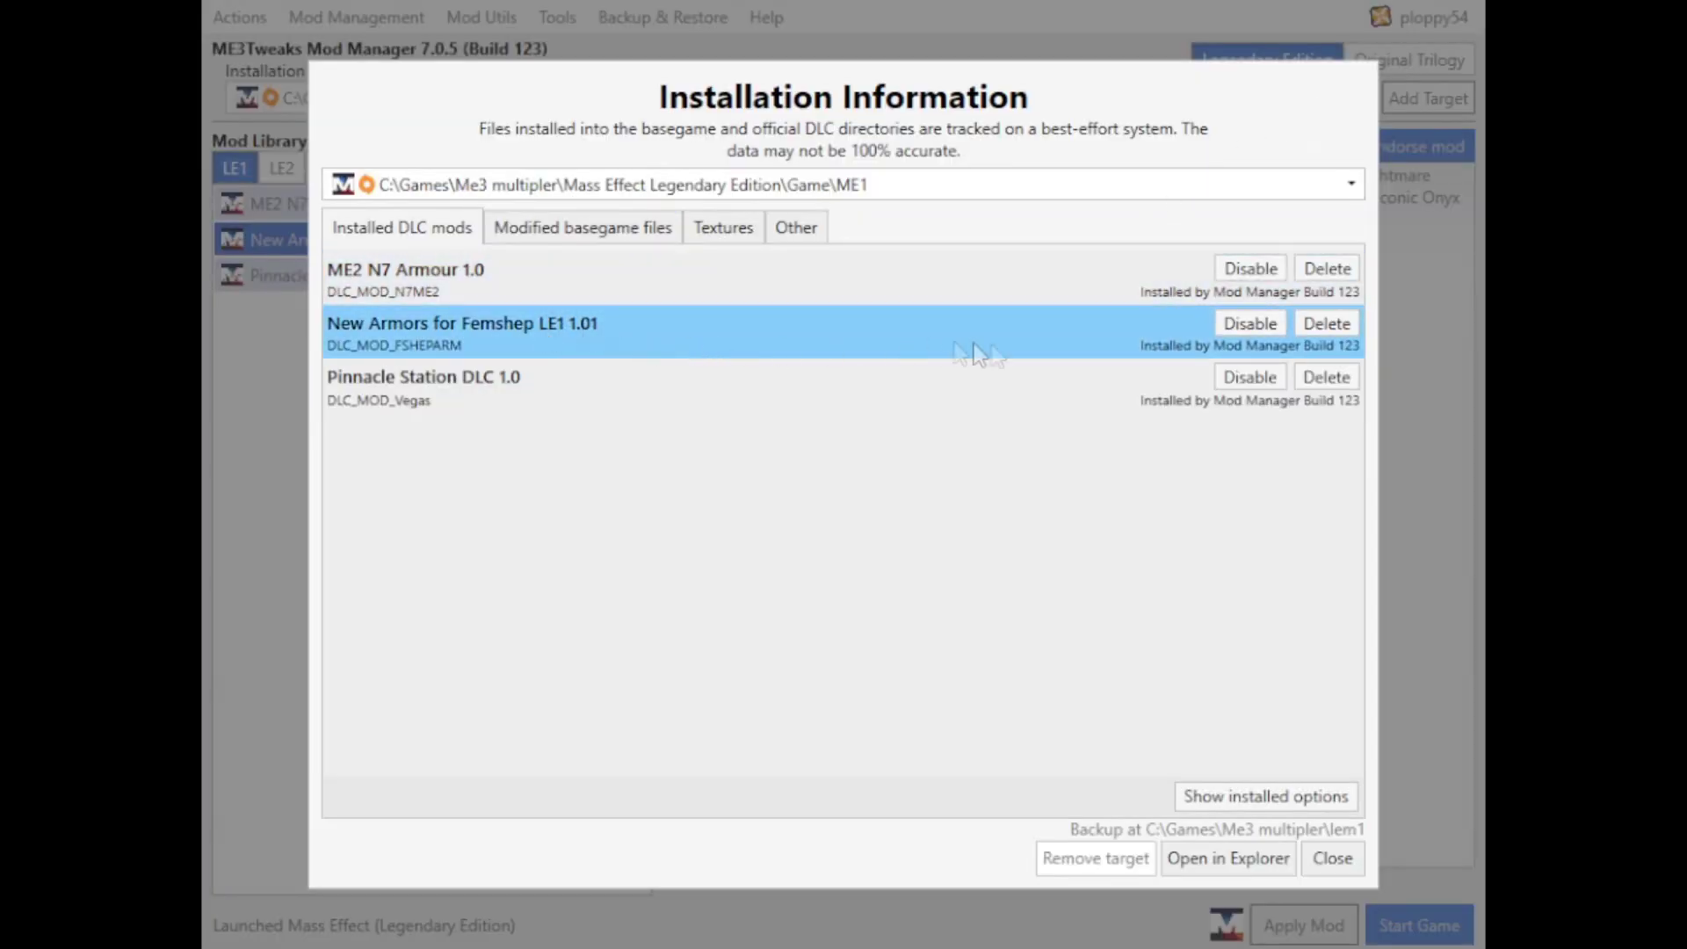
{"action": "left_click", "coordinate": [1258, 325]}
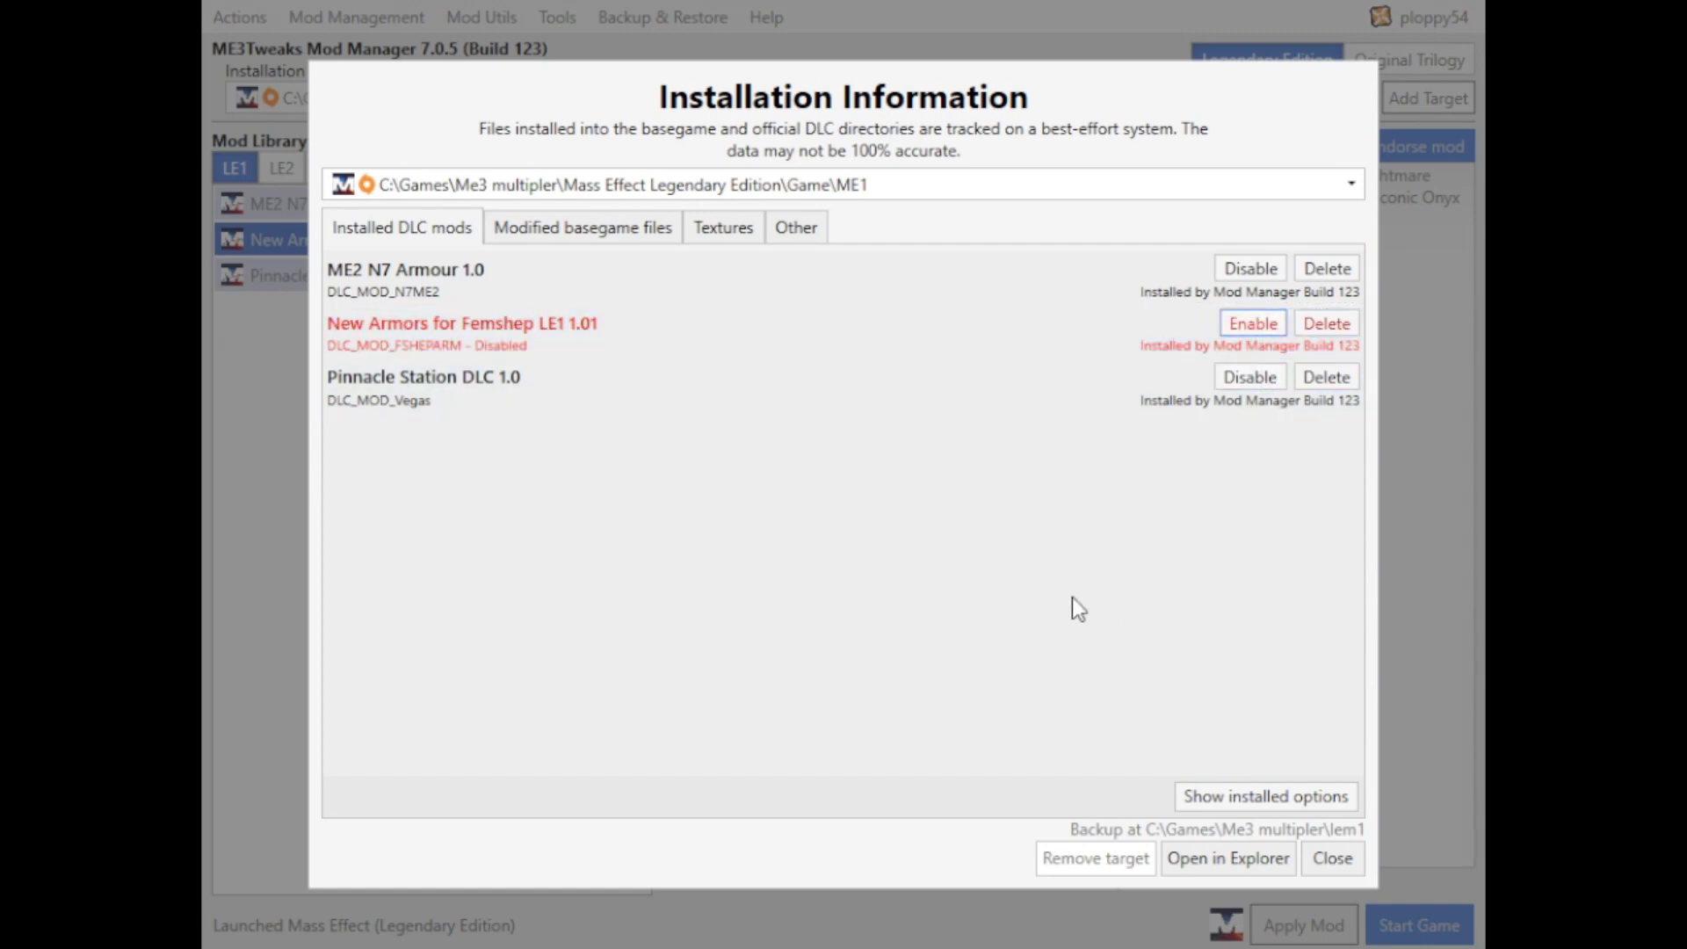
{"action": "left_click", "coordinate": [1332, 858]}
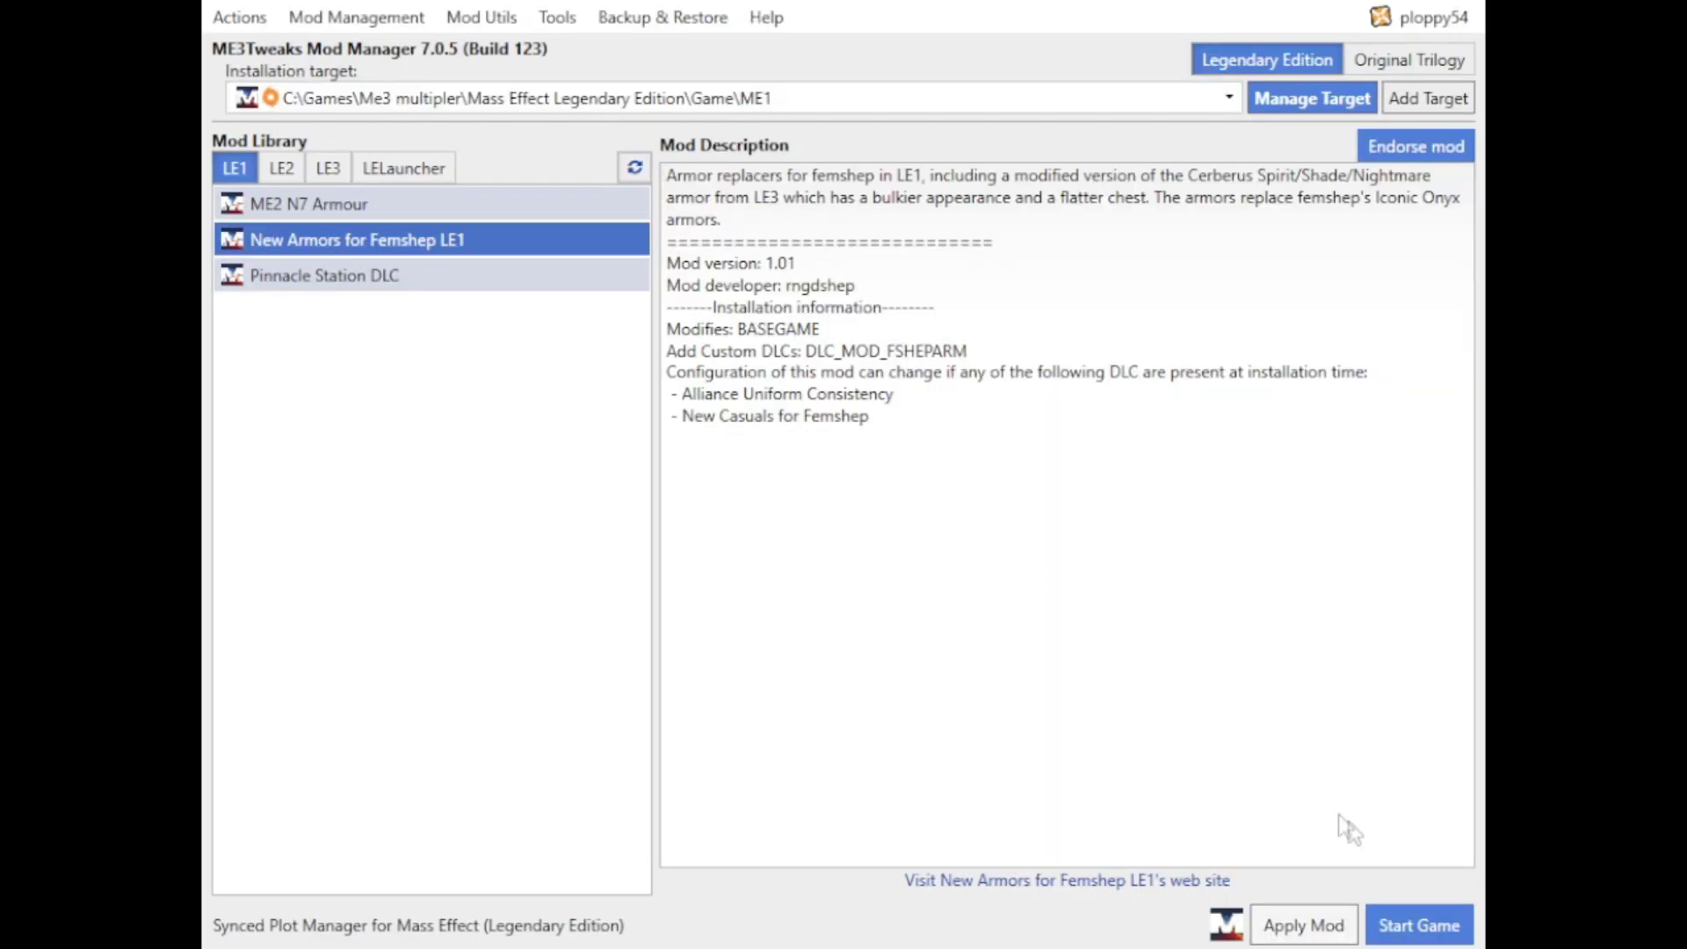
{"action": "left_click", "coordinate": [1409, 930]}
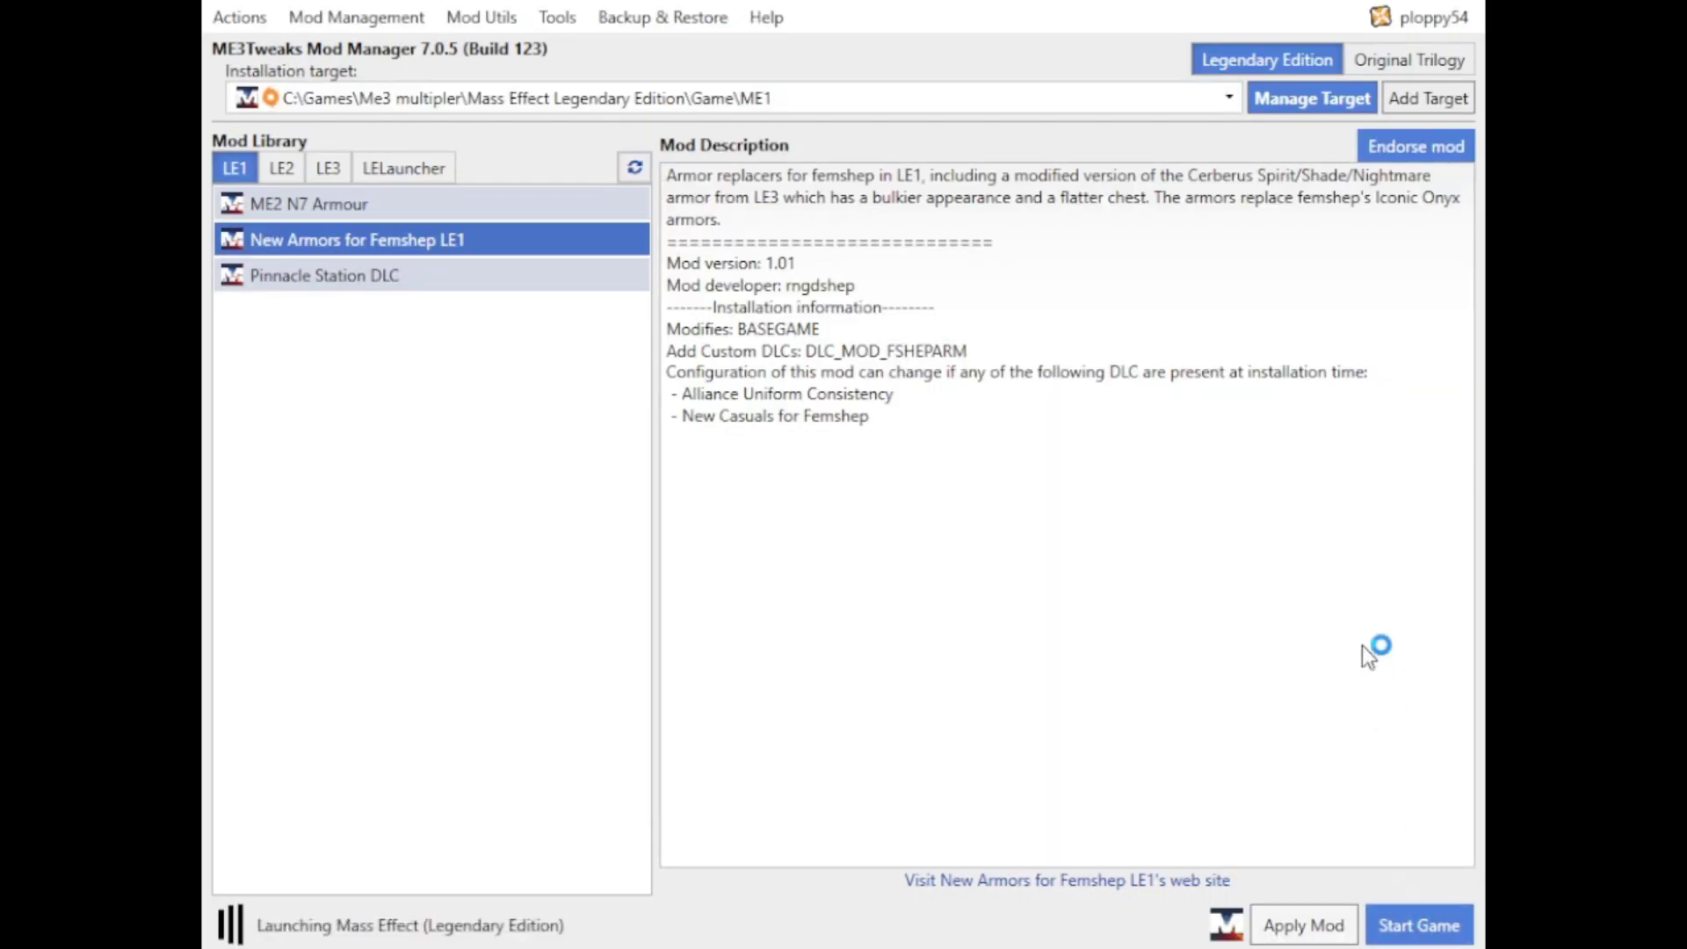